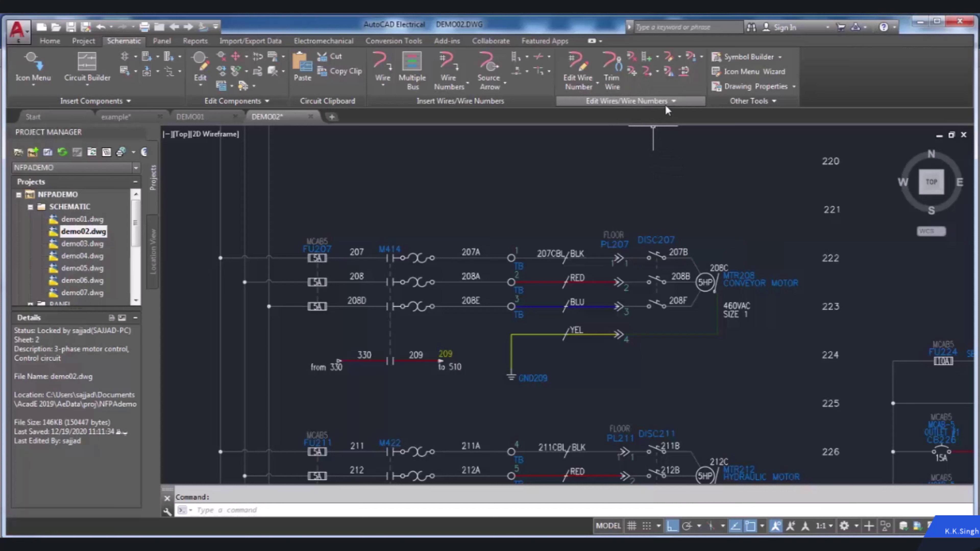
Open the Create/Edit Wire Type dialog from the Schematic tab's wire type split-button
left_click(677, 56)
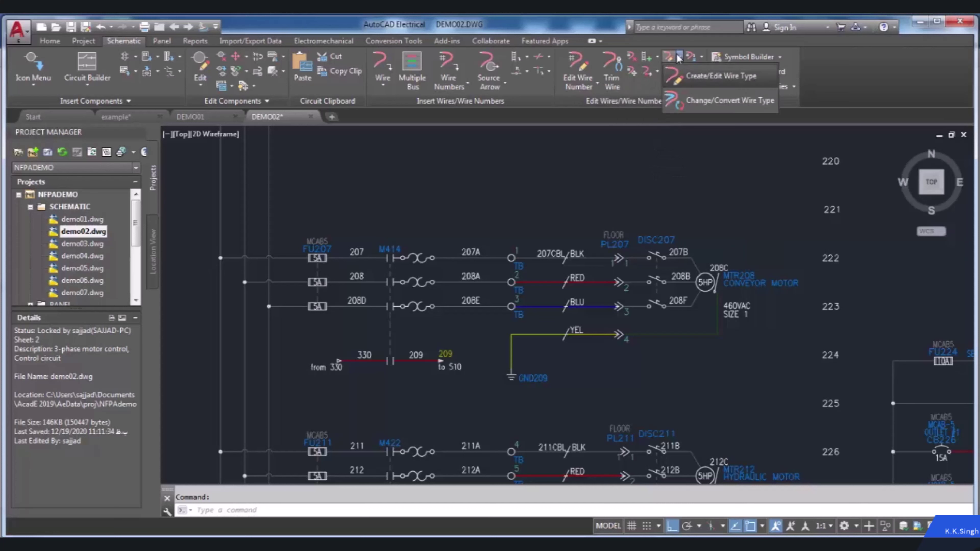
left_click(701, 76)
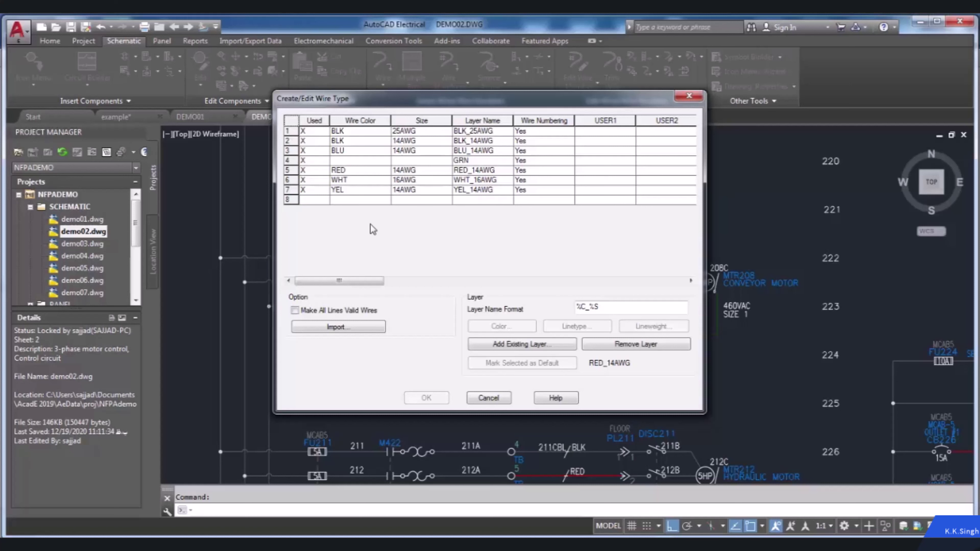
Change the BLK 25AWG wire type's colour to blue, leaving its wire numbering setting unchanged
left_click(373, 133)
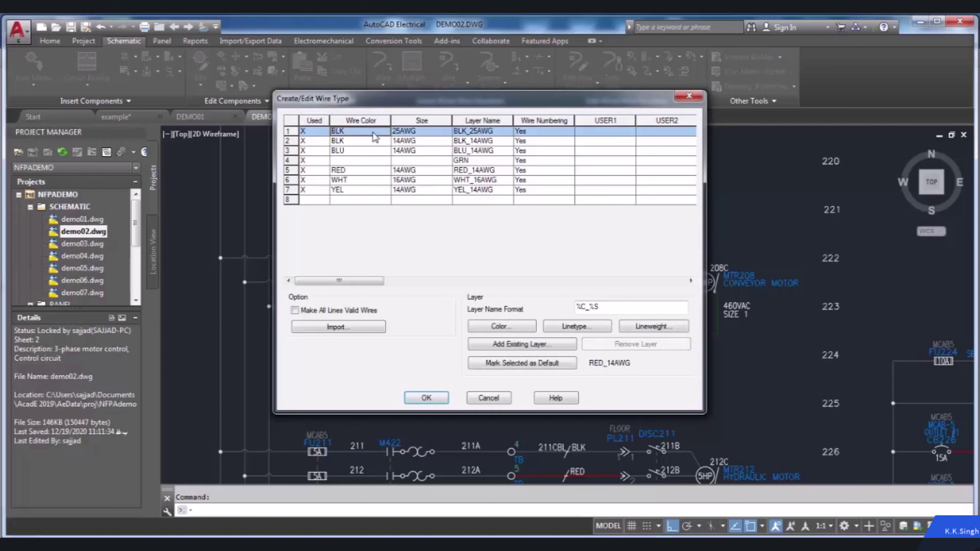
type("blue")
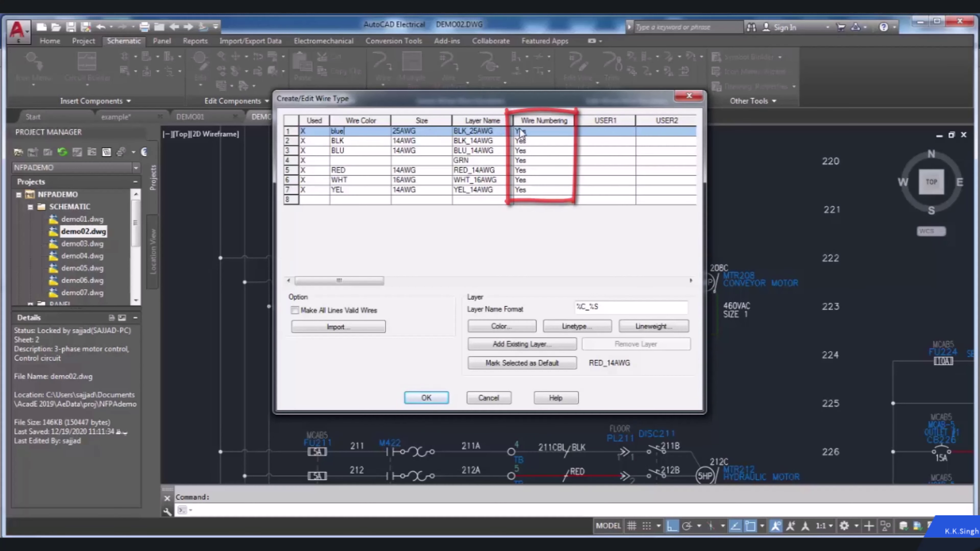
left_click(554, 135)
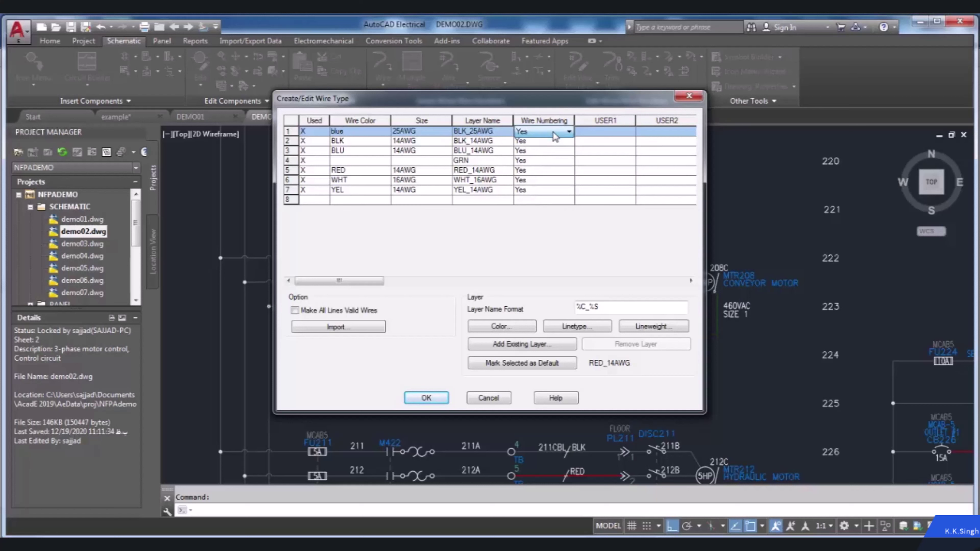
left_click(556, 132)
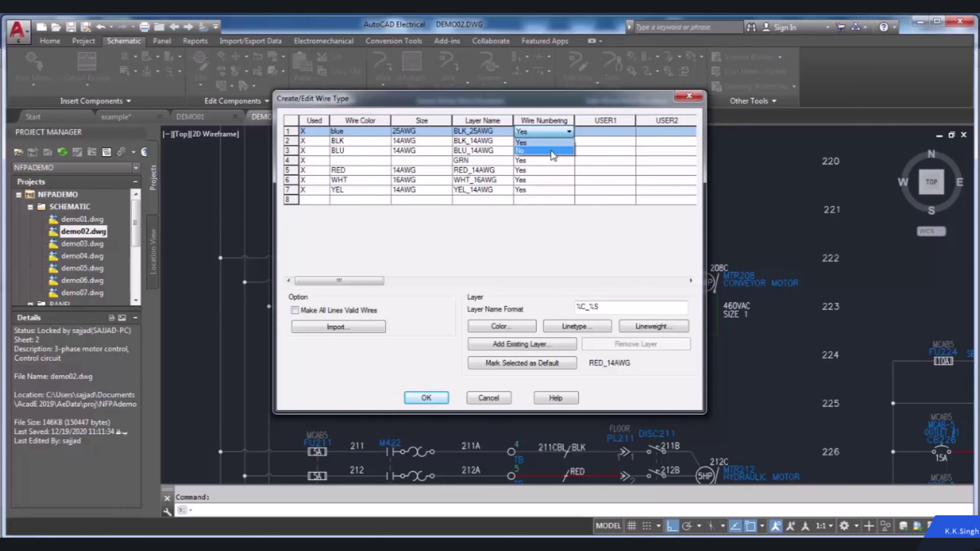
left_click(557, 228)
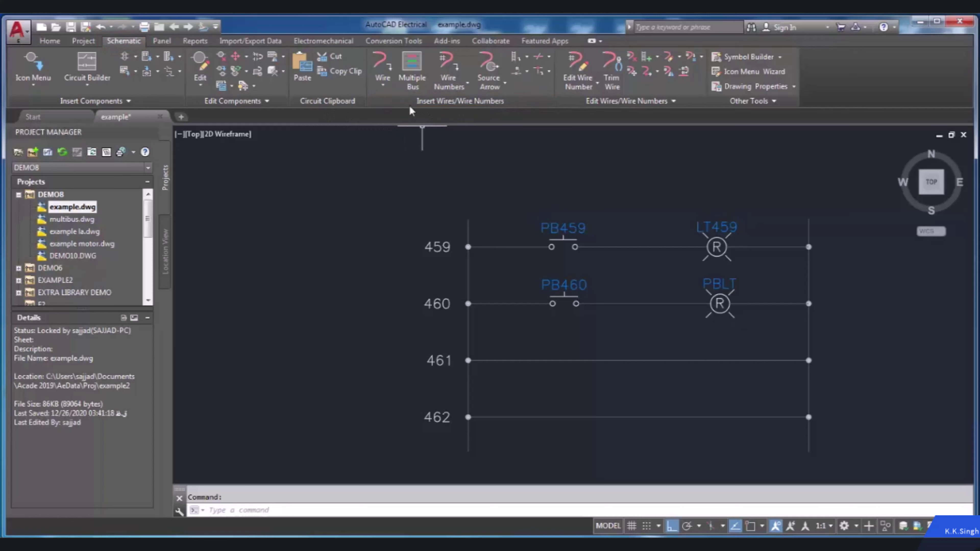
Configure Wire Tagging for sequential numbers starting at 5 on individually picked wires
left_click(447, 66)
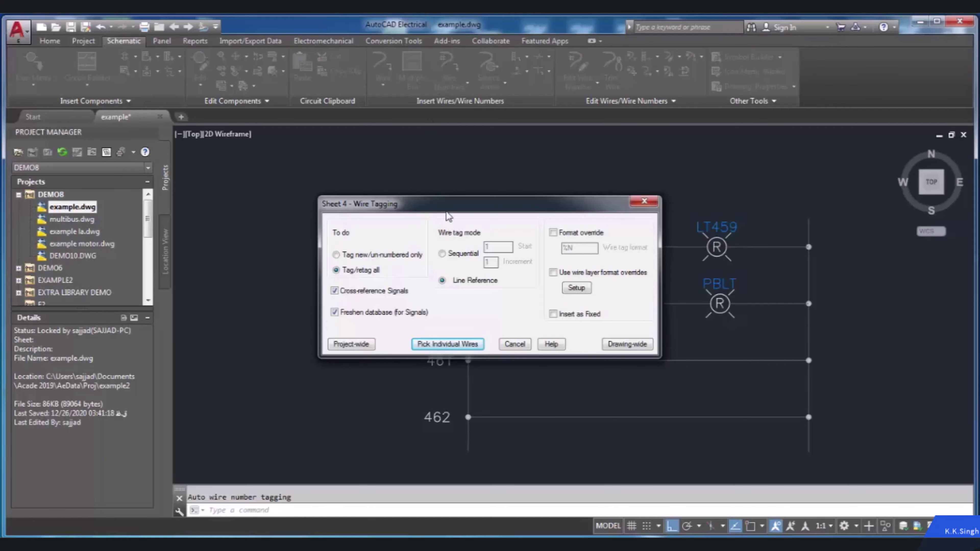
left_click_drag(449, 209, 449, 163)
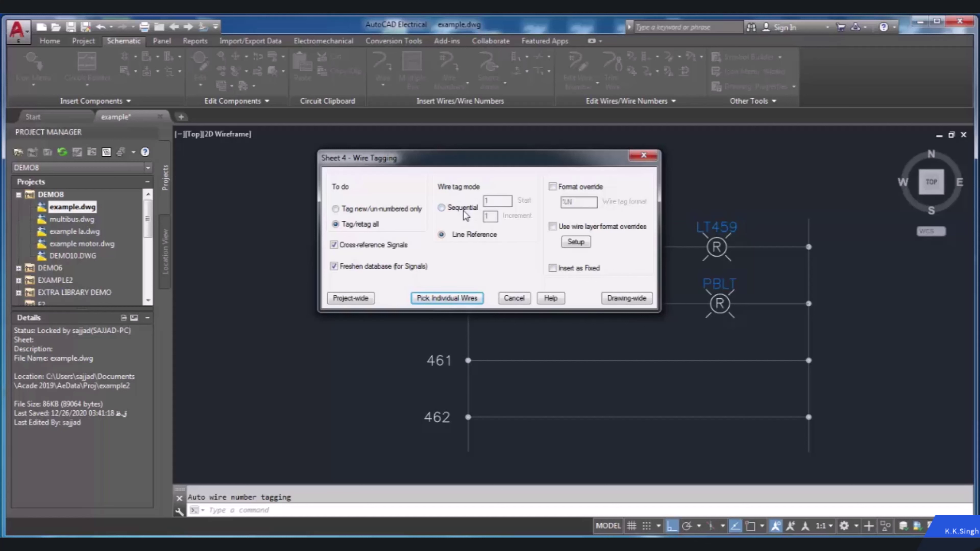
left_click(445, 210)
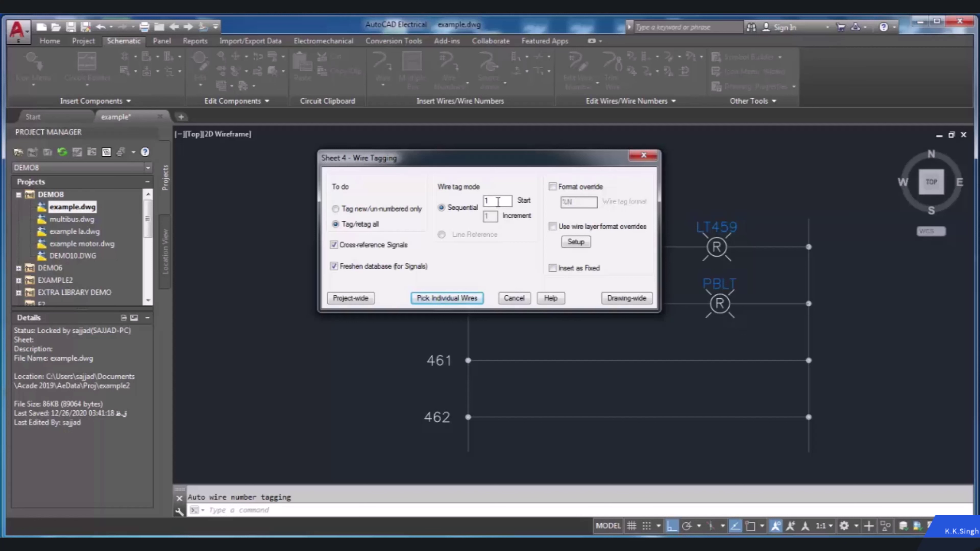
left_click(498, 201)
key("BackSpace")
type("5")
left_click(469, 305)
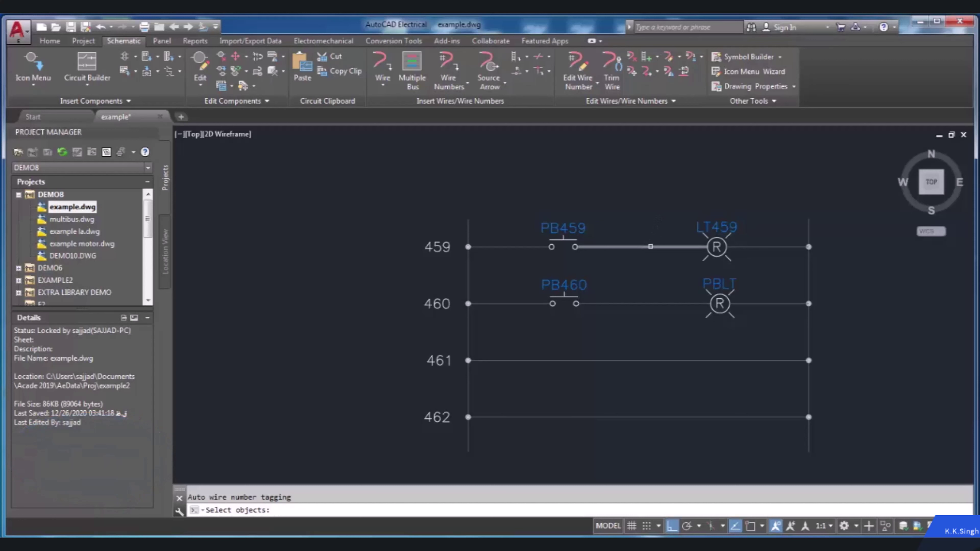
Assign wire number 5 to the rung 459 wire between PB459 and LT459
left_click(650, 246)
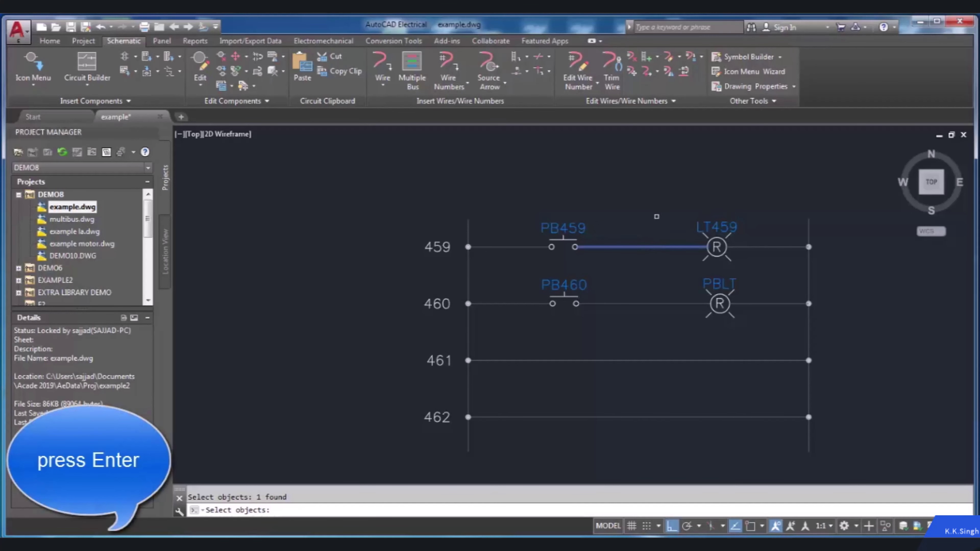
key("Return")
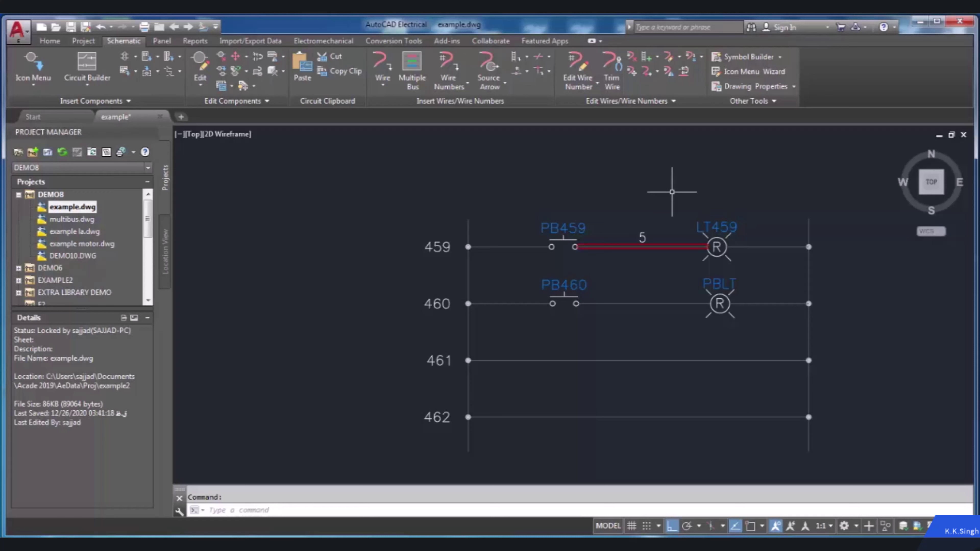
scroll(650, 201, "up", 2)
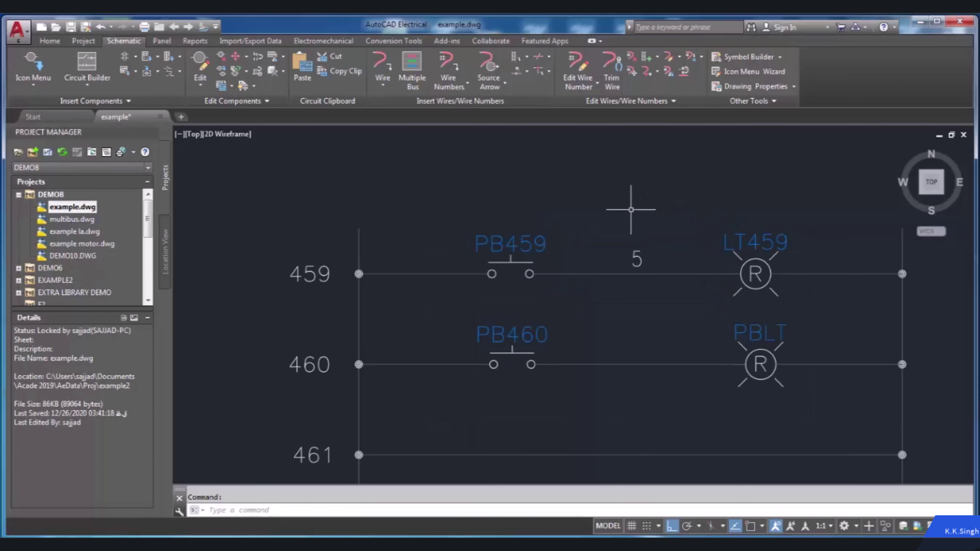
scroll(631, 210, "down", 2)
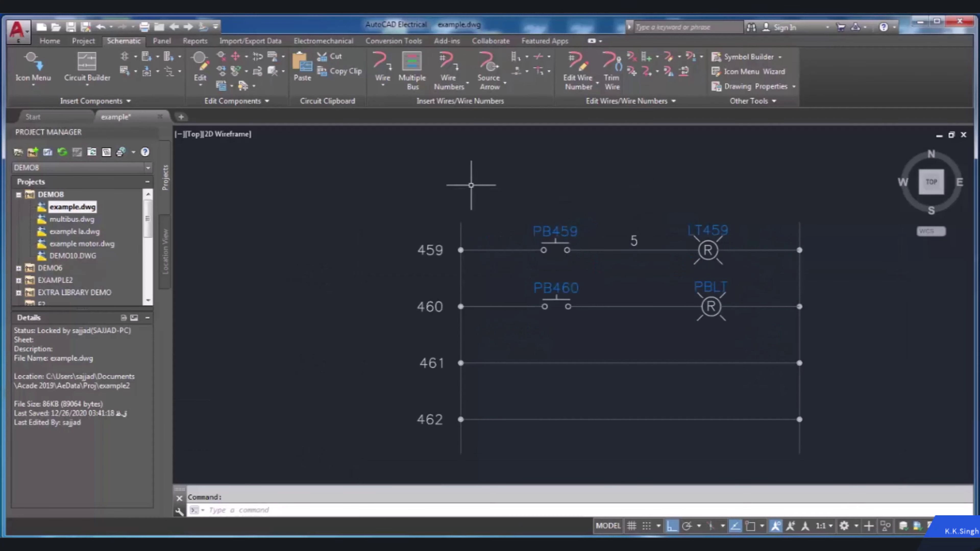
left_click(447, 64)
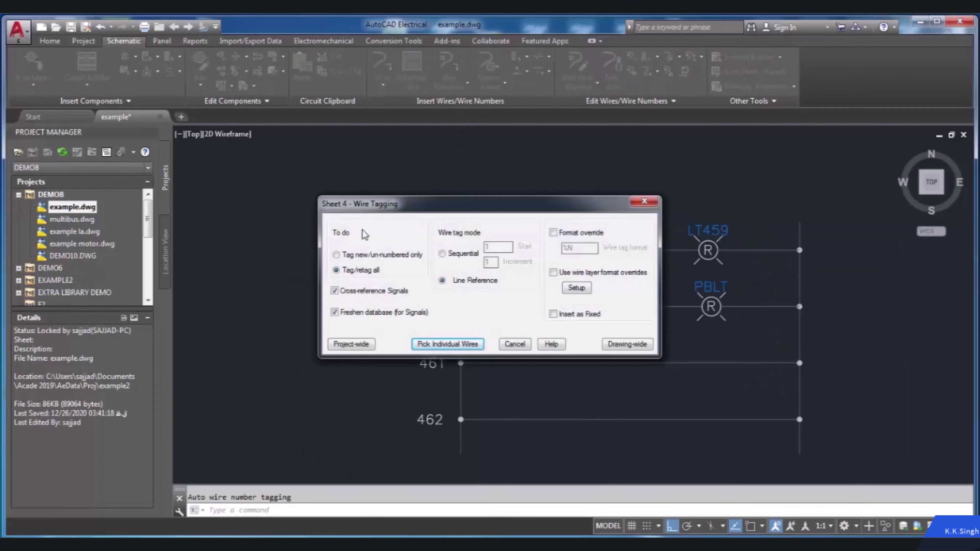
Retag the rung 459 wire sequentially from 10 so it reads 10 instead of 5
left_click(443, 254)
type("10")
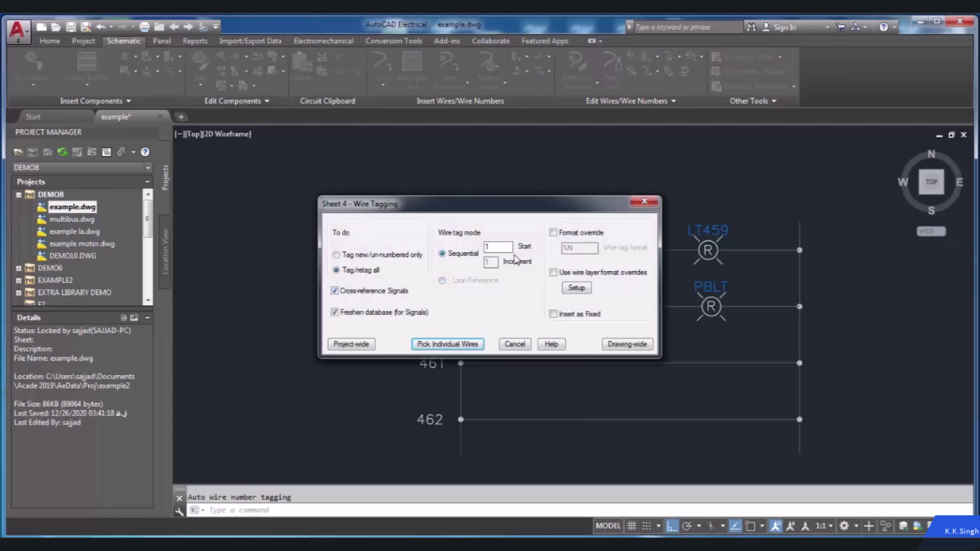
left_click(472, 344)
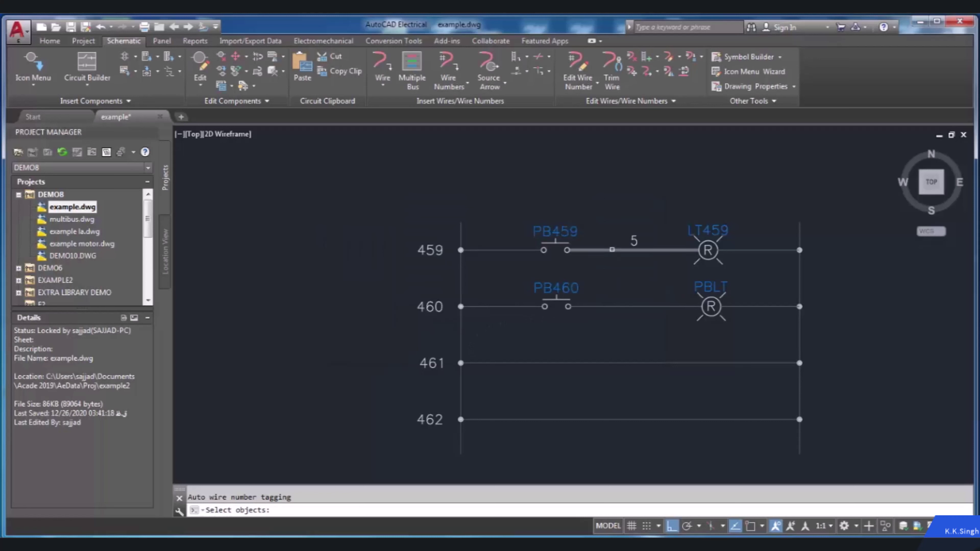
left_click(612, 249)
key("Return")
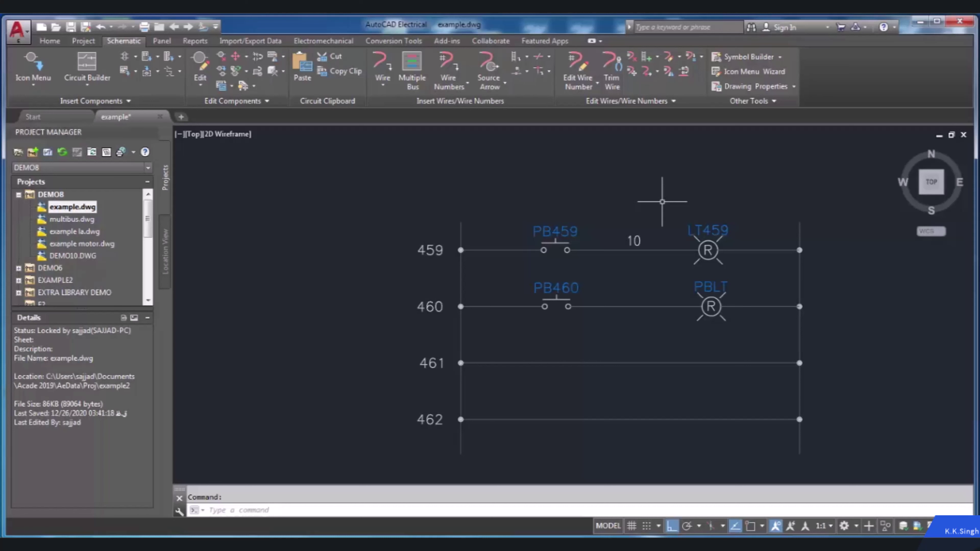
left_click(448, 63)
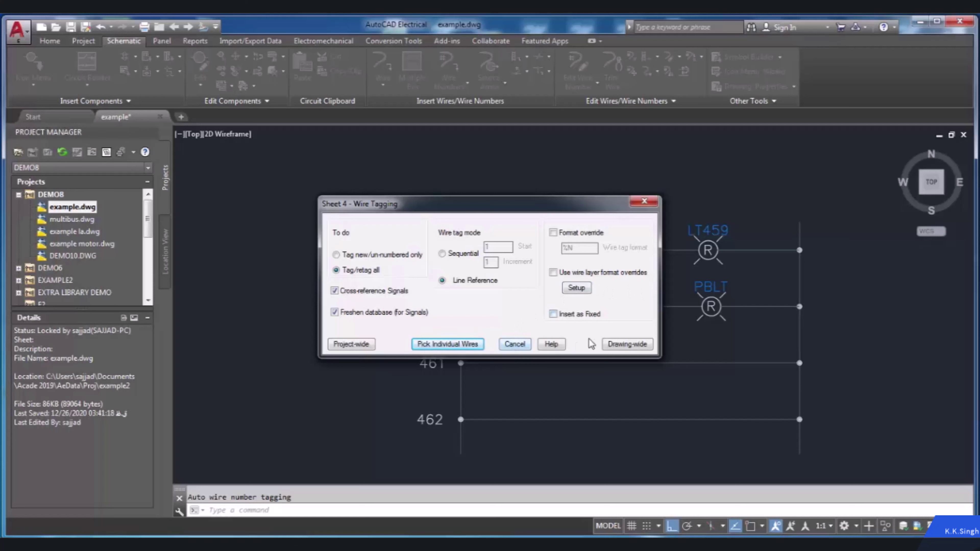
left_click(506, 345)
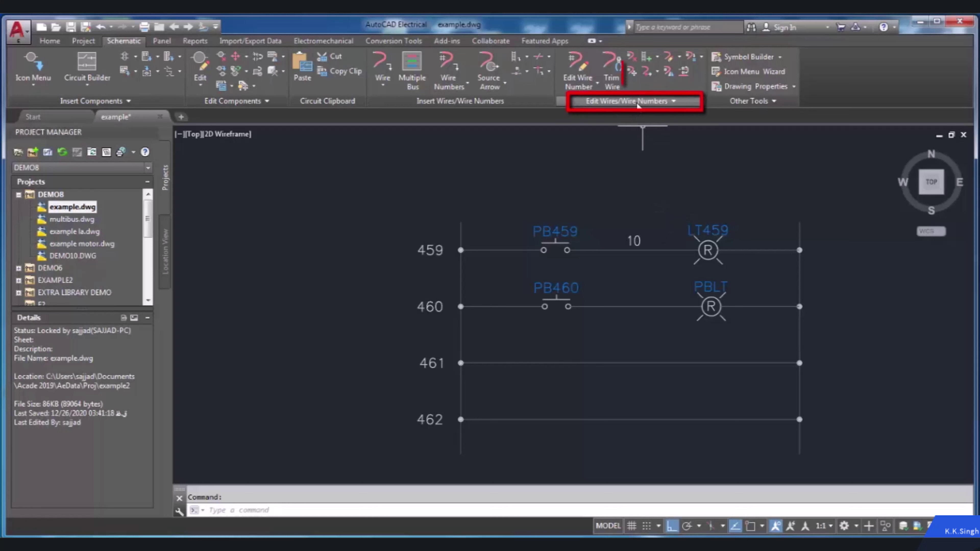
Move wire number 10 along the rung 459 wire to sit just left of LT459
left_click(632, 72)
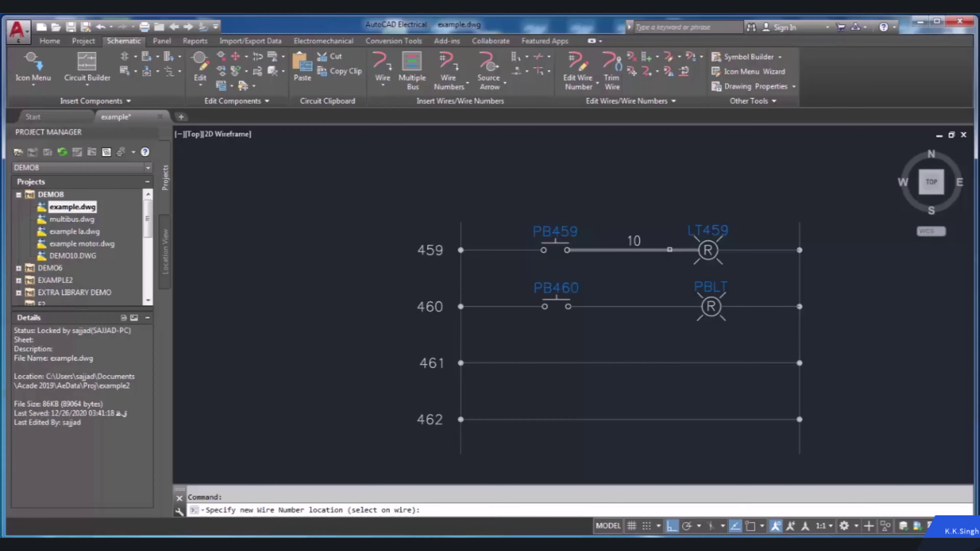
left_click(669, 250)
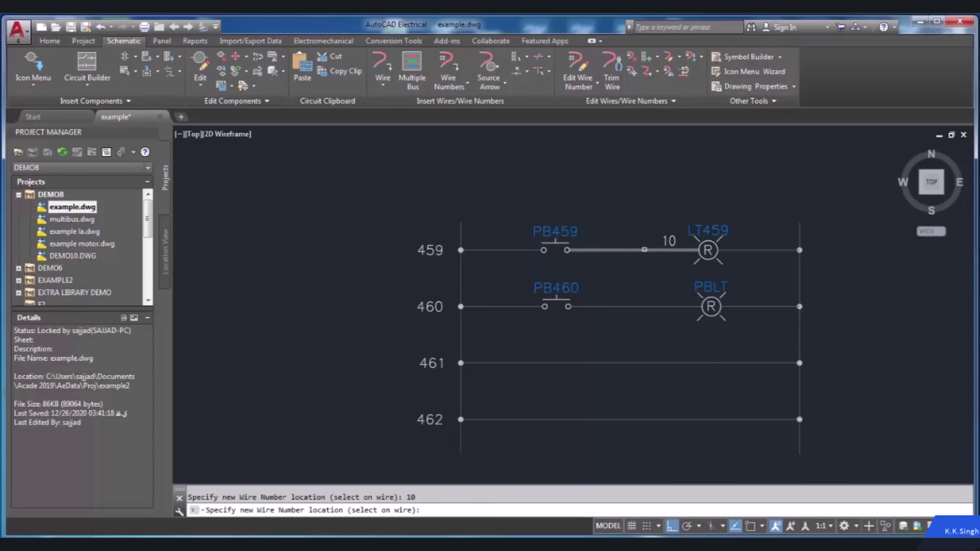
left_click(644, 250)
left_click(675, 250)
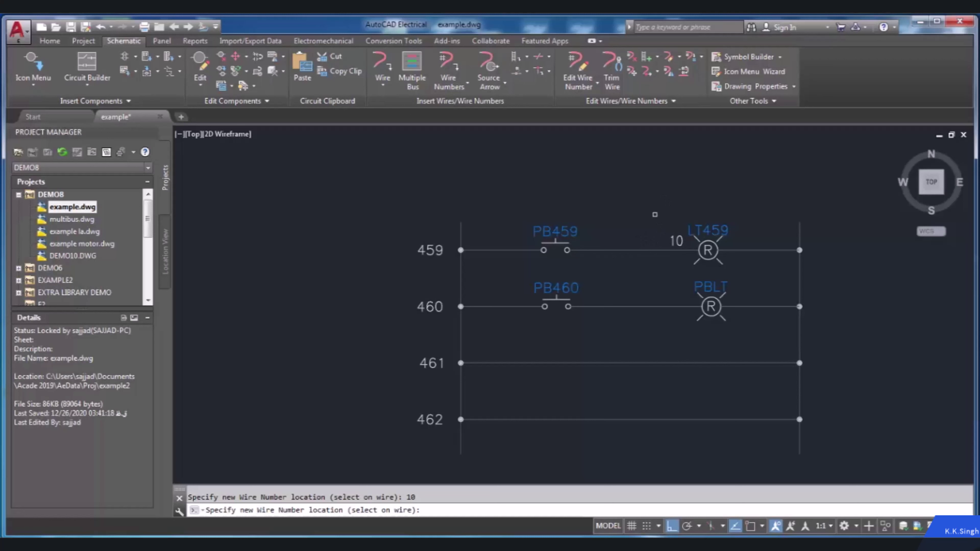
key("Escape")
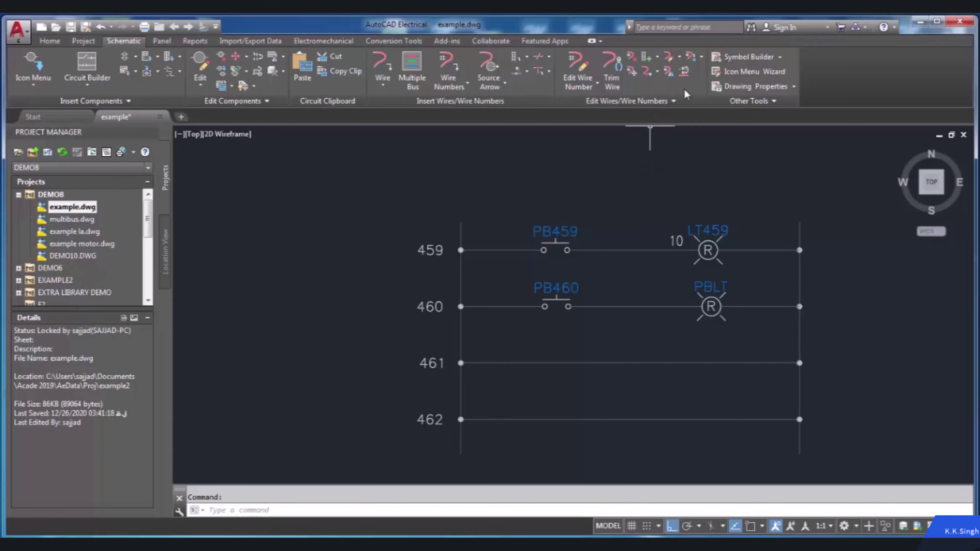
Place two extra copies of wire number 10 on the rung 459 wire with Copy Wire Number
left_click(702, 58)
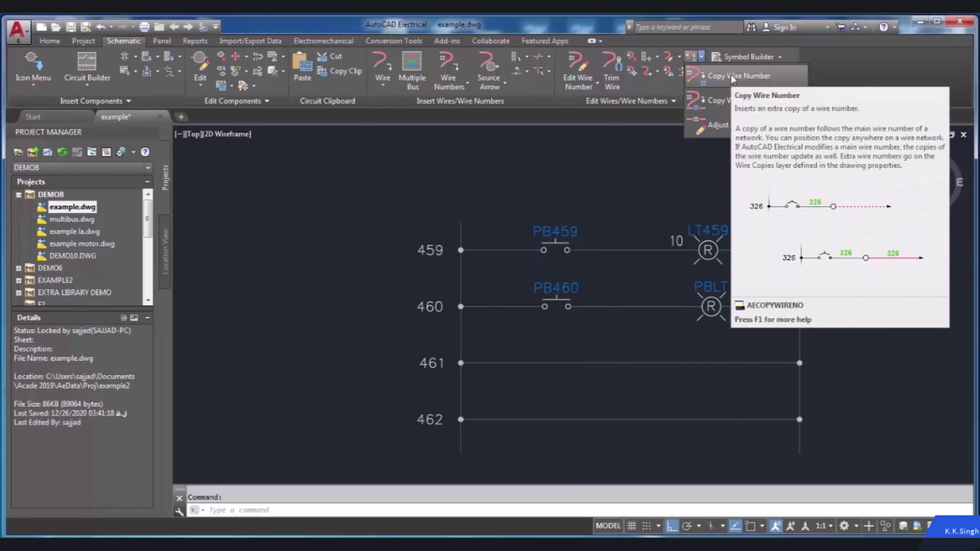
left_click(733, 78)
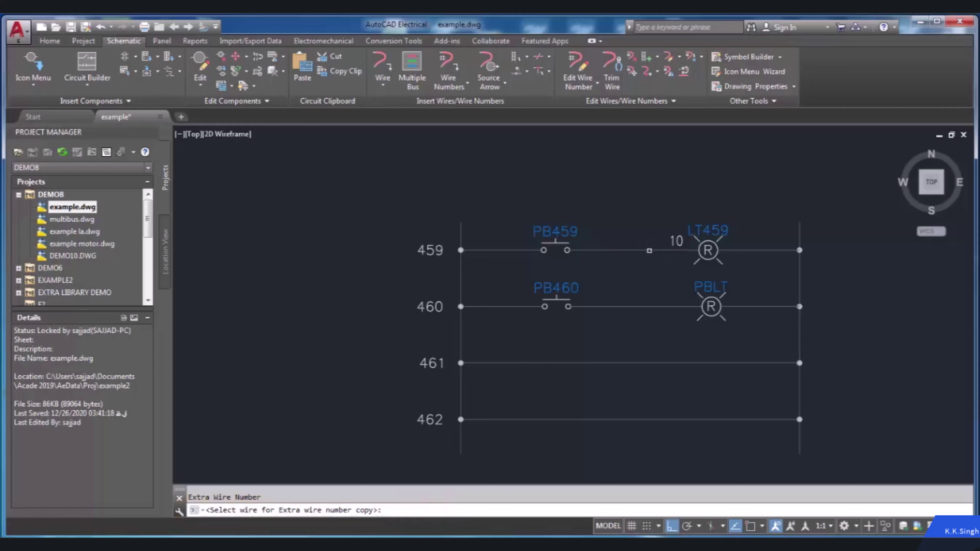
left_click(650, 250)
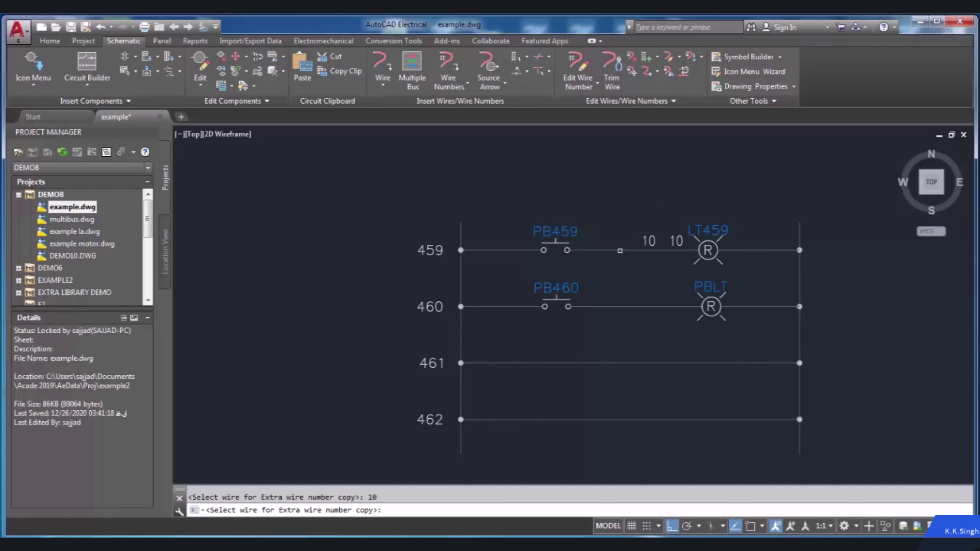
left_click(620, 250)
key("Return")
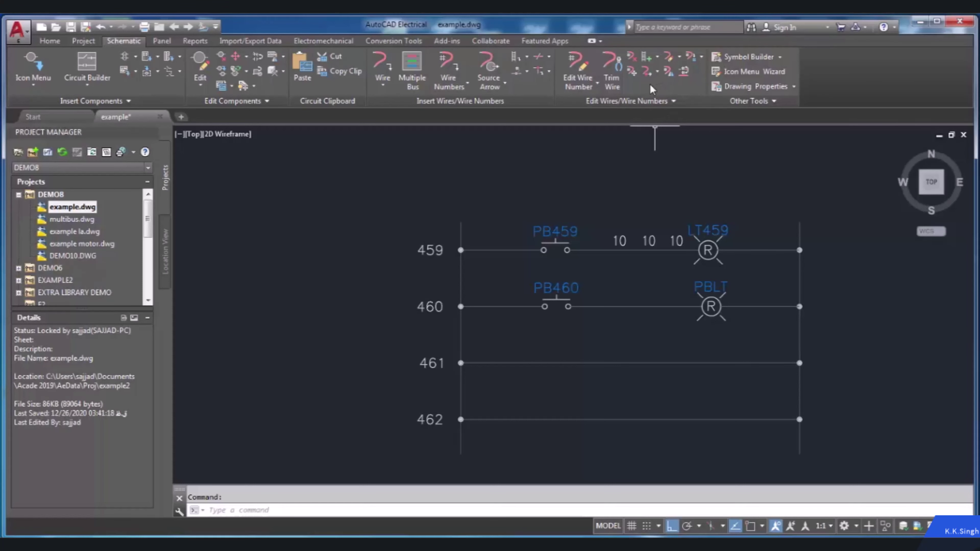
Erase the two extra '10' labels on rung 459 using Erase Wire Number
left_click(632, 62)
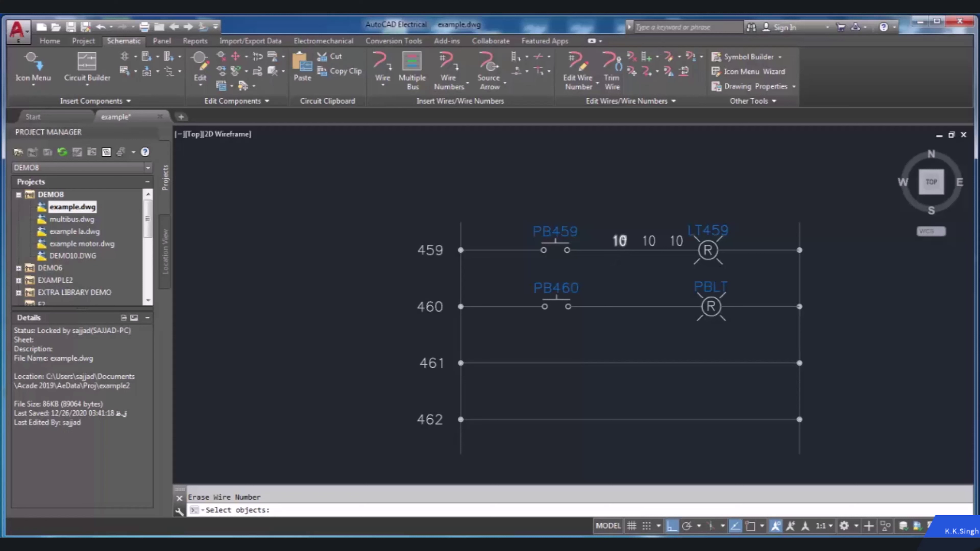
left_click(624, 238)
key("Return")
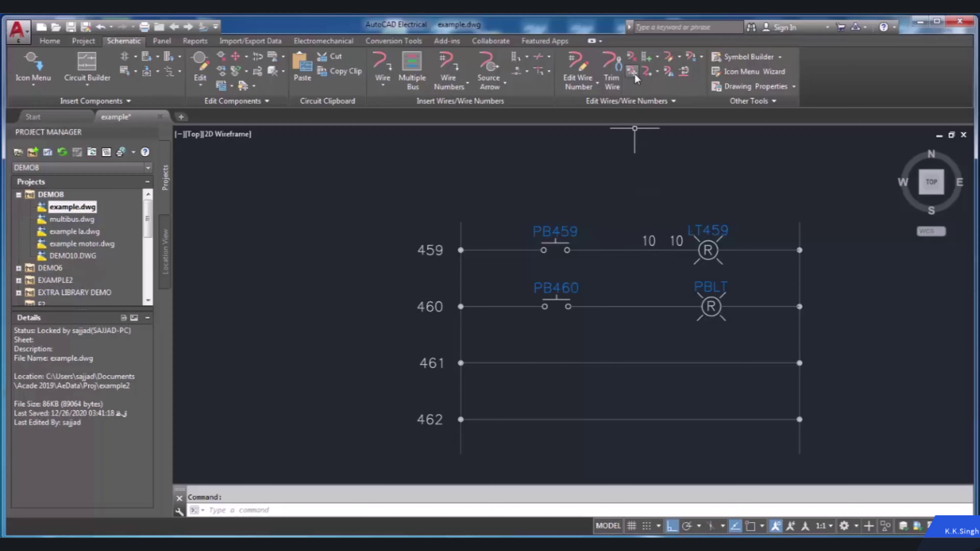
left_click(632, 58)
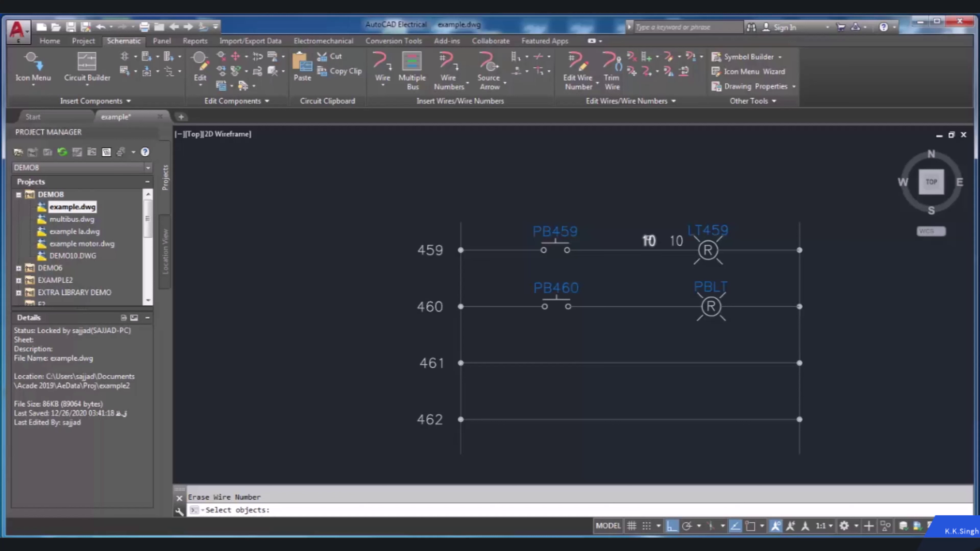
left_click(649, 241)
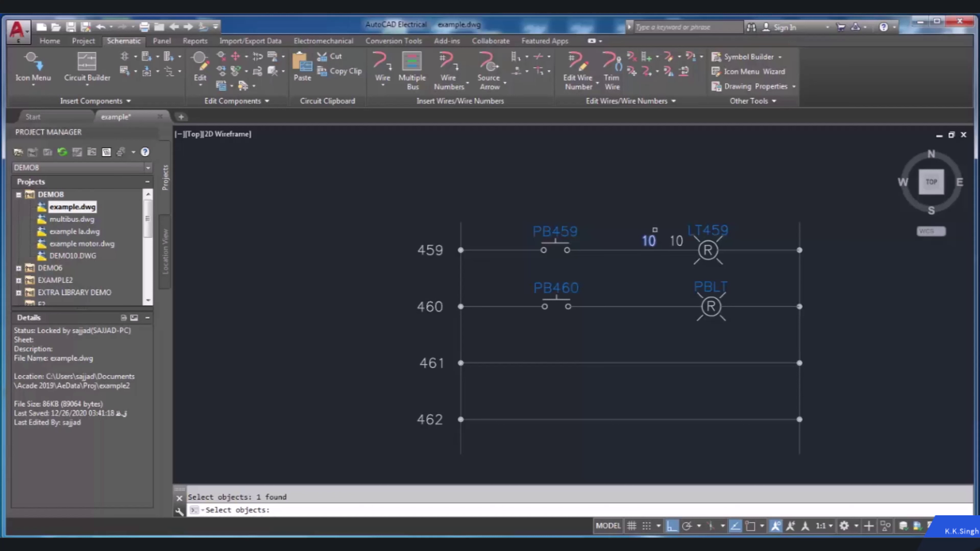
key("Return")
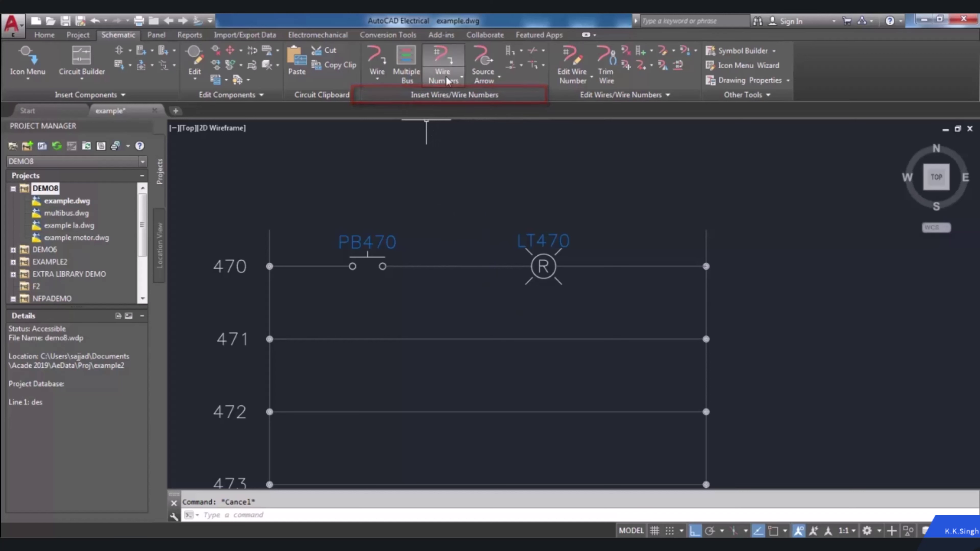
Tag the PB470–LT470 wire with its line-reference number, 470
left_click(446, 62)
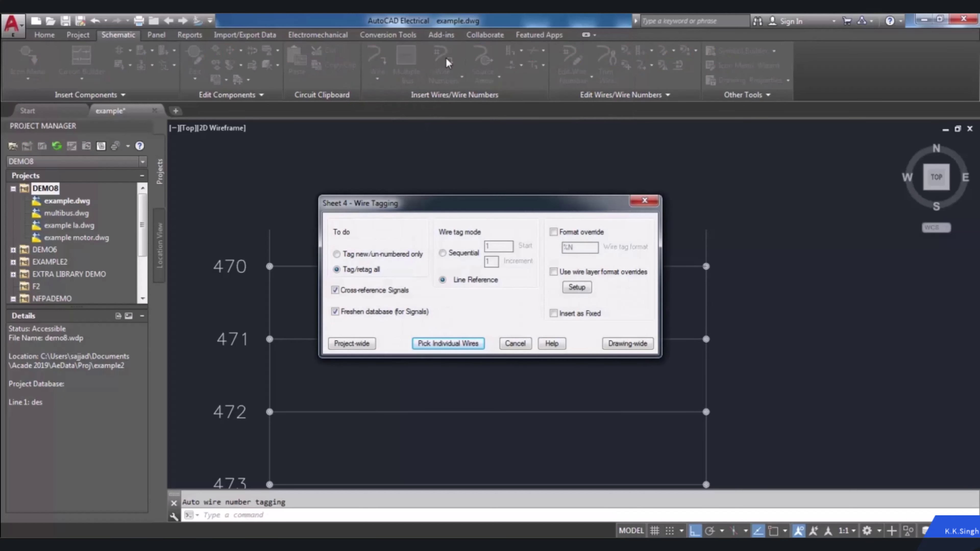
left_click_drag(436, 200, 438, 189)
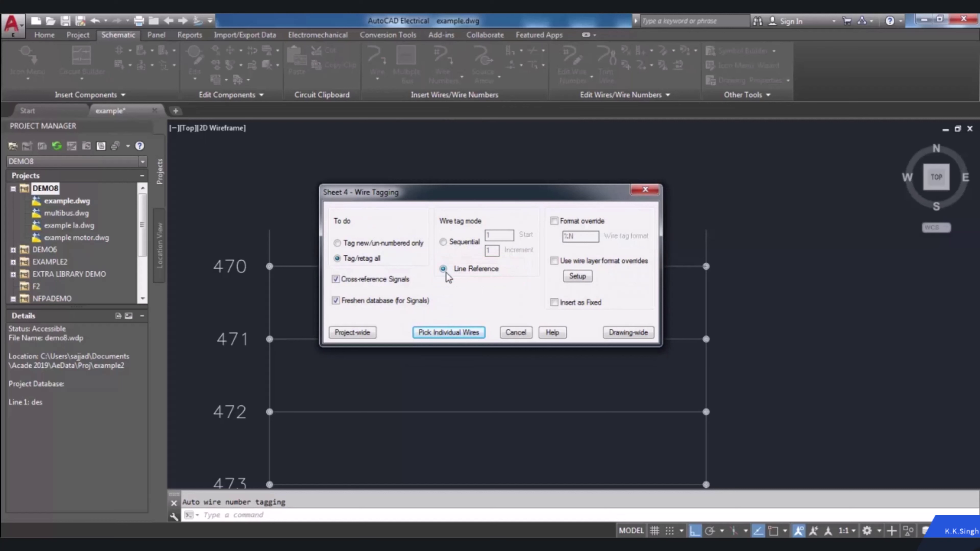
left_click(454, 333)
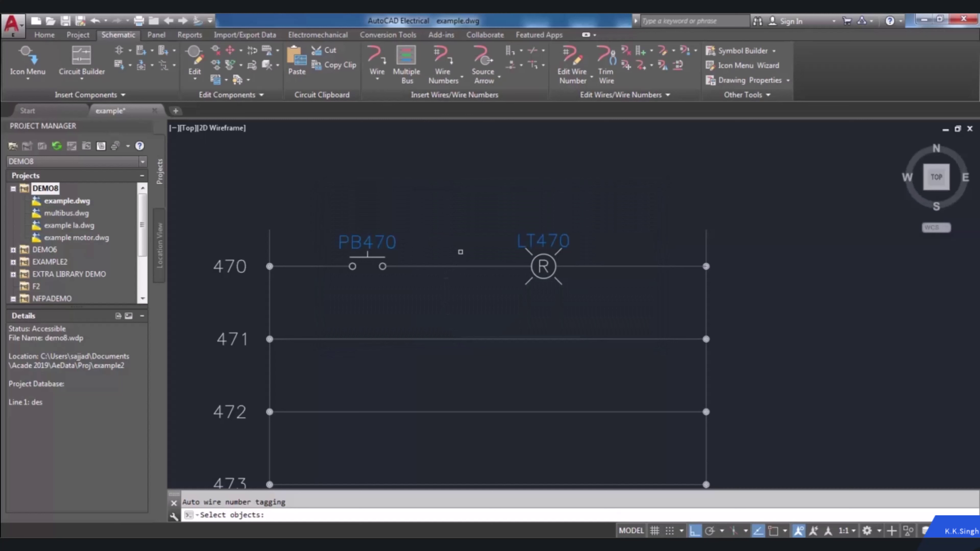
left_click(461, 266)
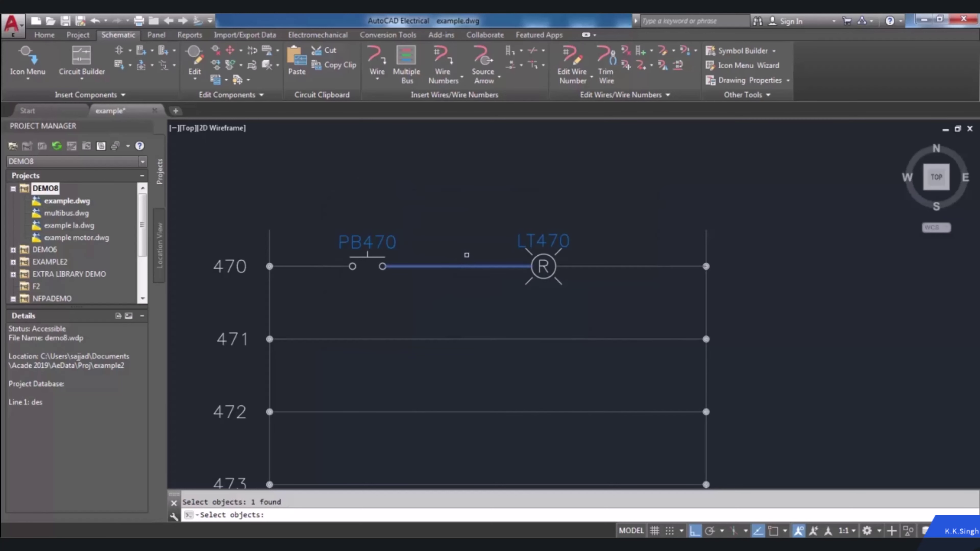
key("Return")
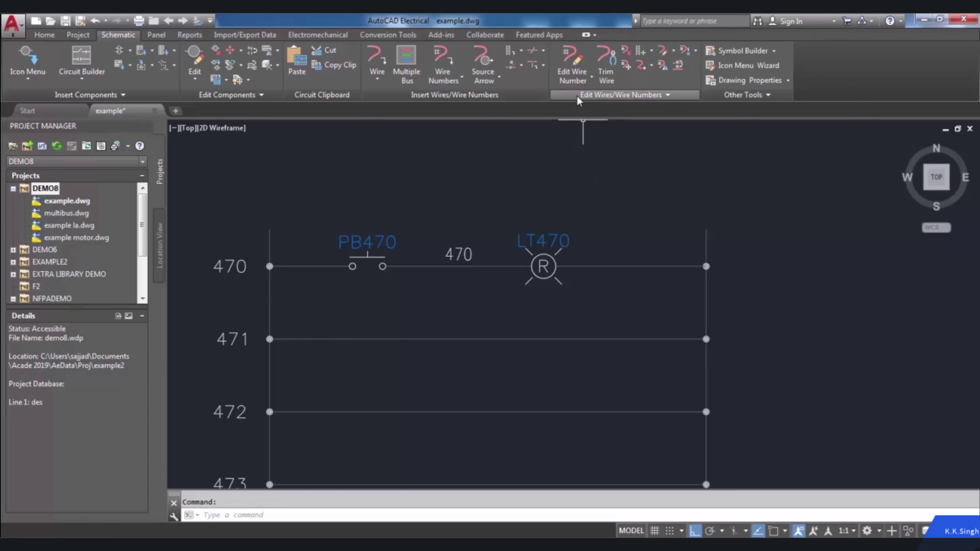
Fix wire number 470 on the rung 470 wire so it won't be renumbered
left_click(590, 77)
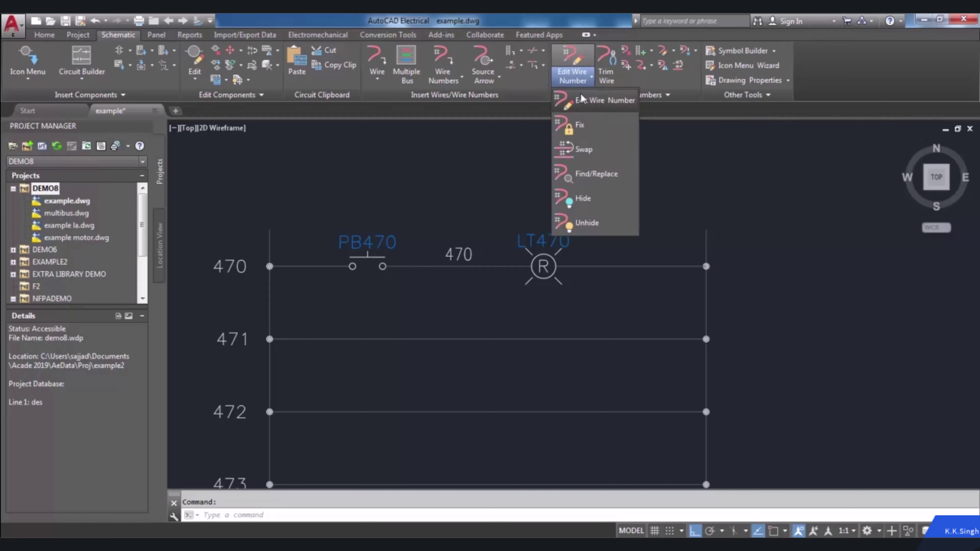
left_click(579, 129)
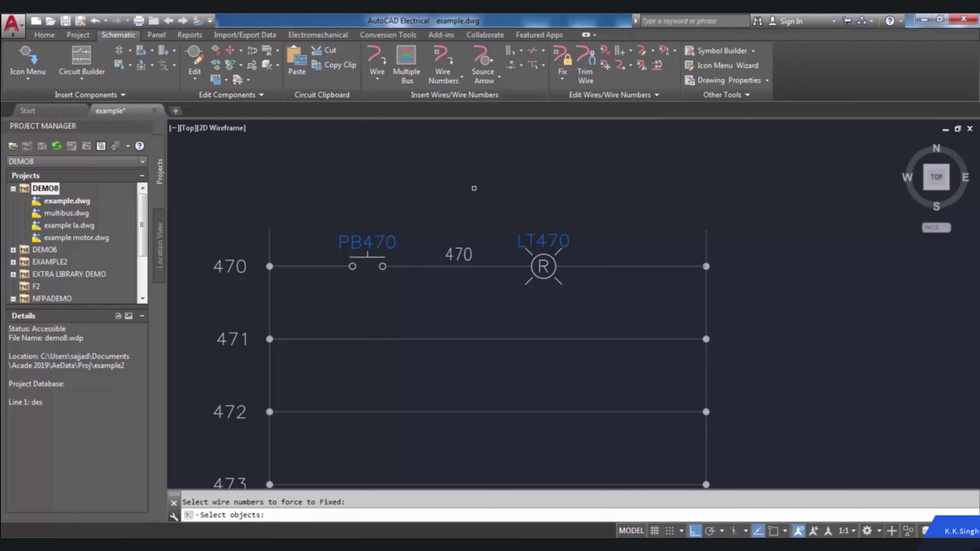
left_click(458, 249)
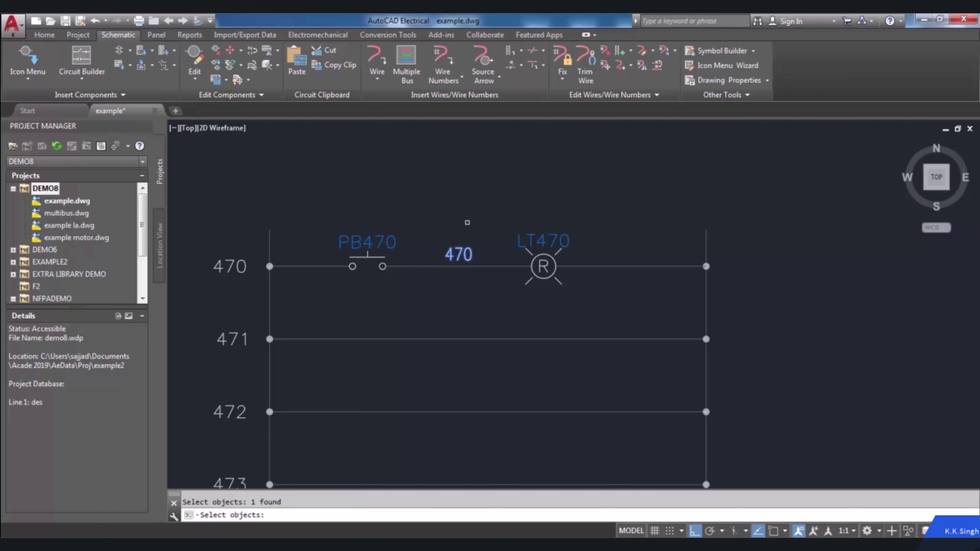
key("Return")
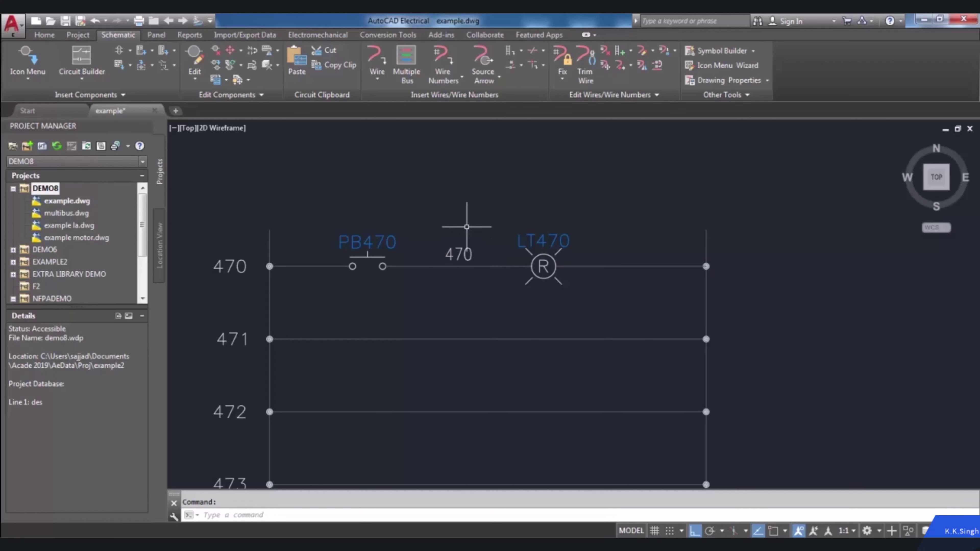
left_click(444, 62)
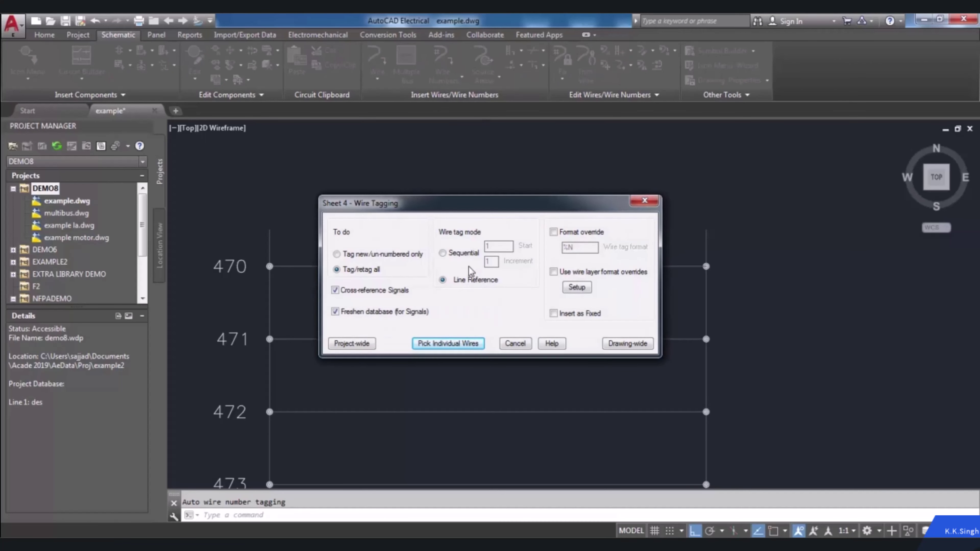
left_click(443, 253)
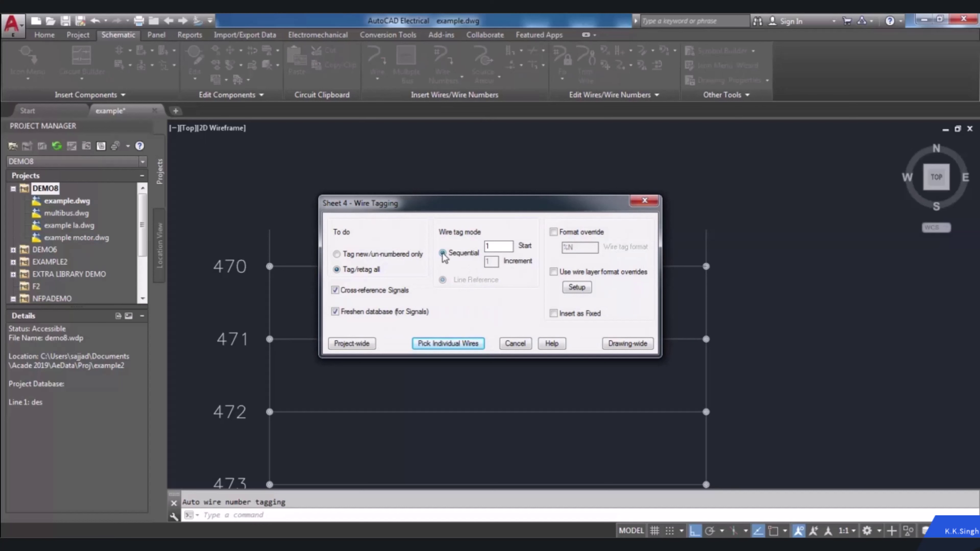
left_click(455, 344)
left_click(481, 267)
key("Return")
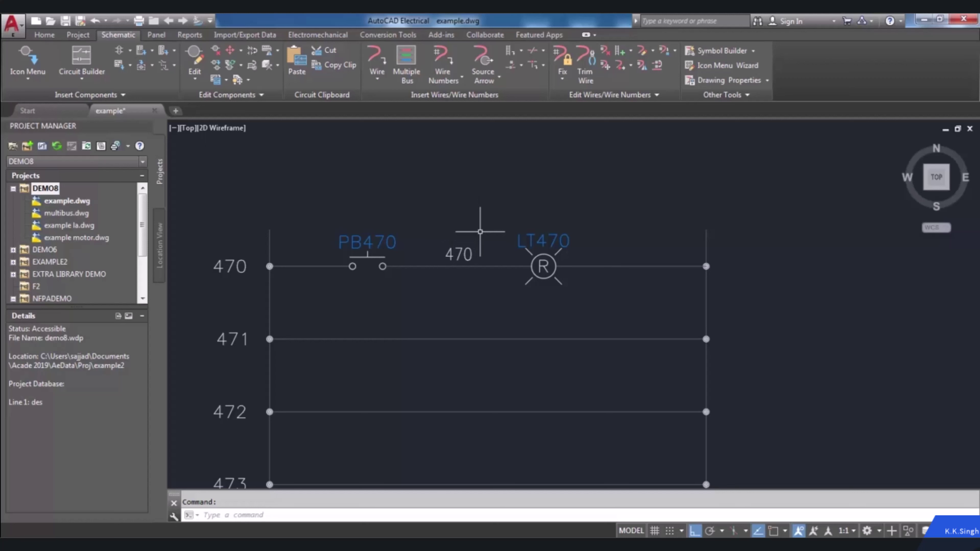
Clear the Fixed setting on wire number 470 so it still reads 470 but can be renumbered
right_click(461, 250)
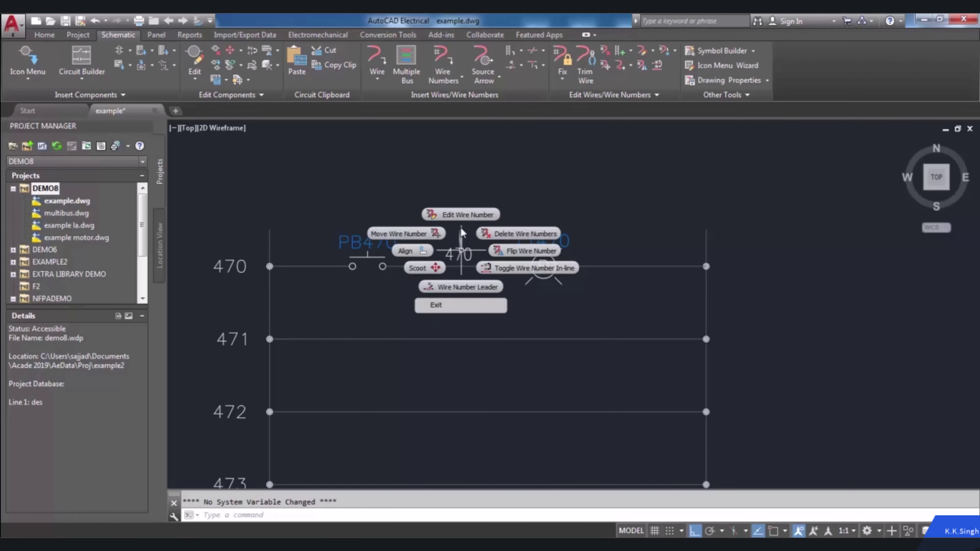
left_click(461, 213)
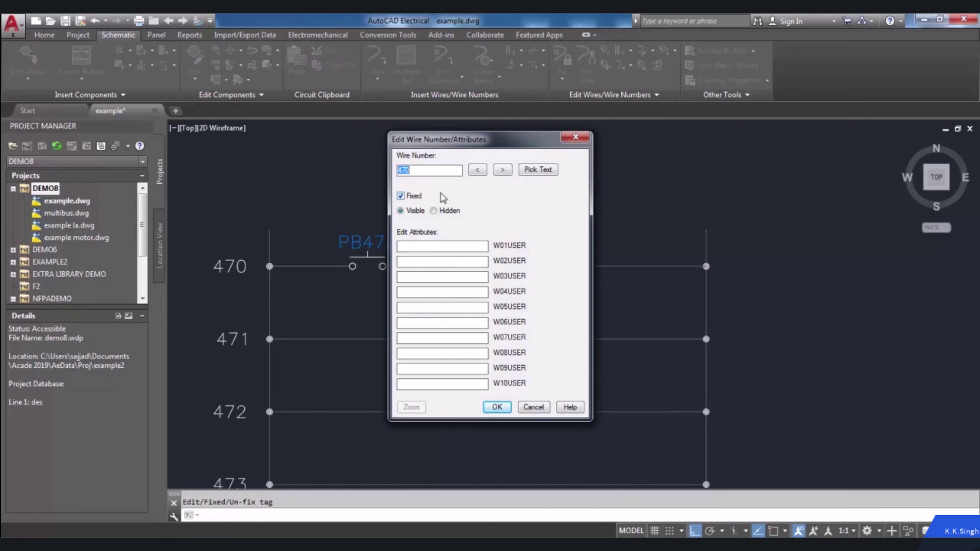
left_click(401, 196)
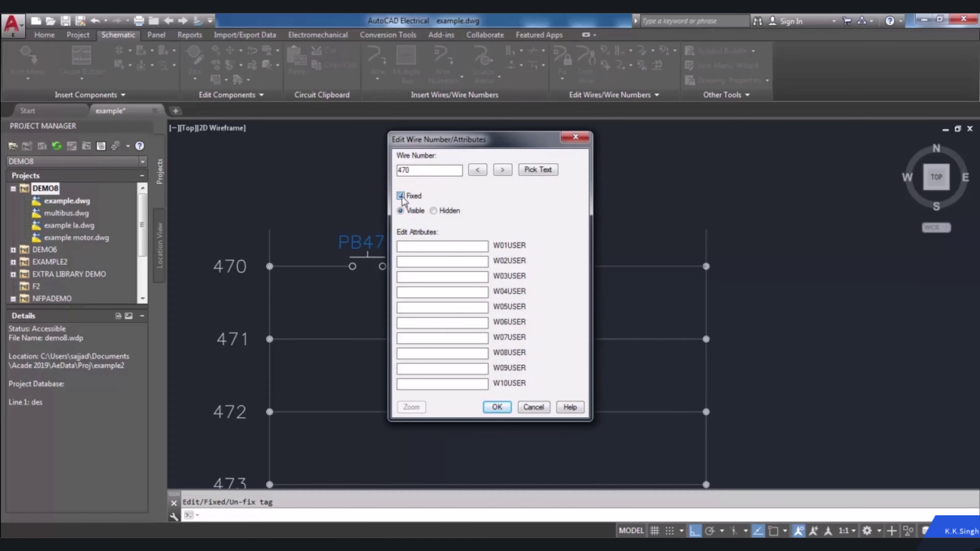
left_click(497, 407)
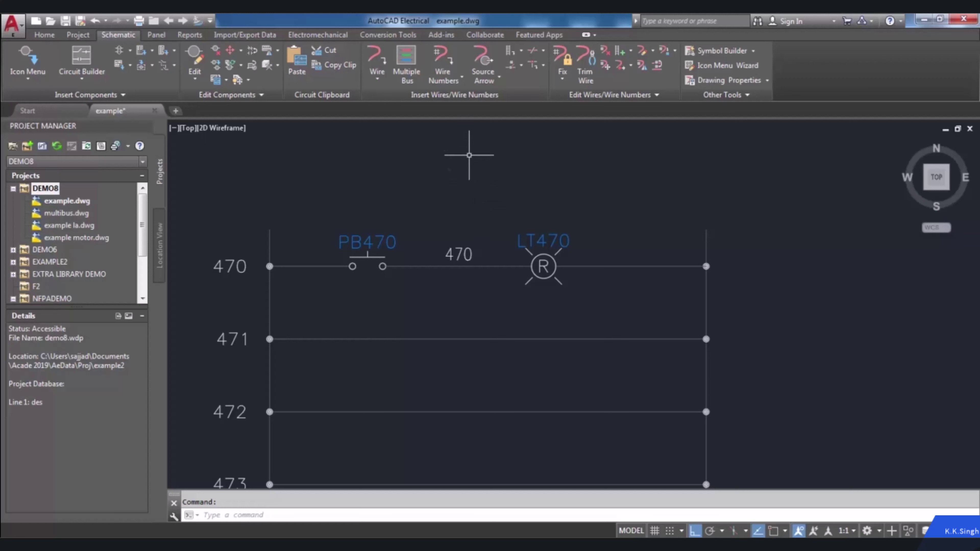
Sequentially retag only the picked PB470–LT470 wire, changing its number from 470 to 3
left_click(444, 62)
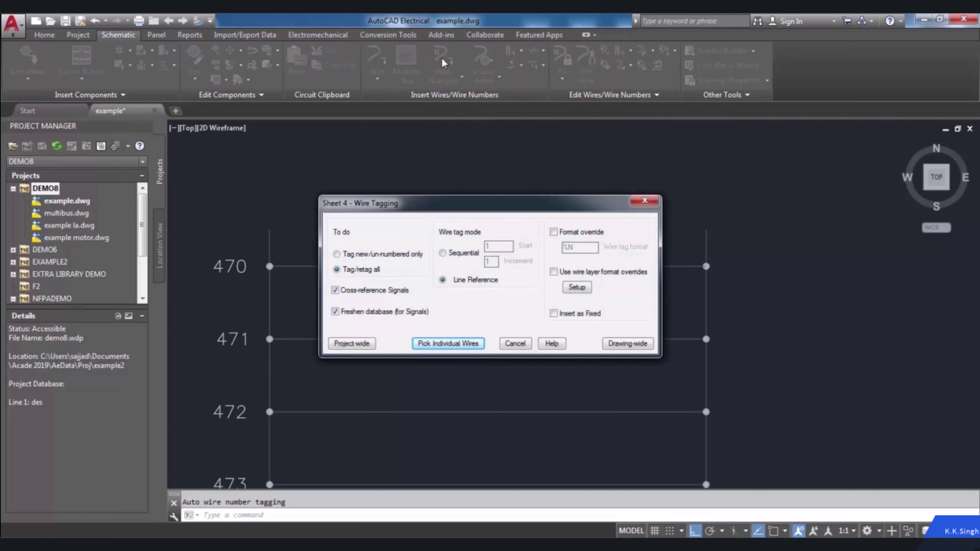
left_click(444, 253)
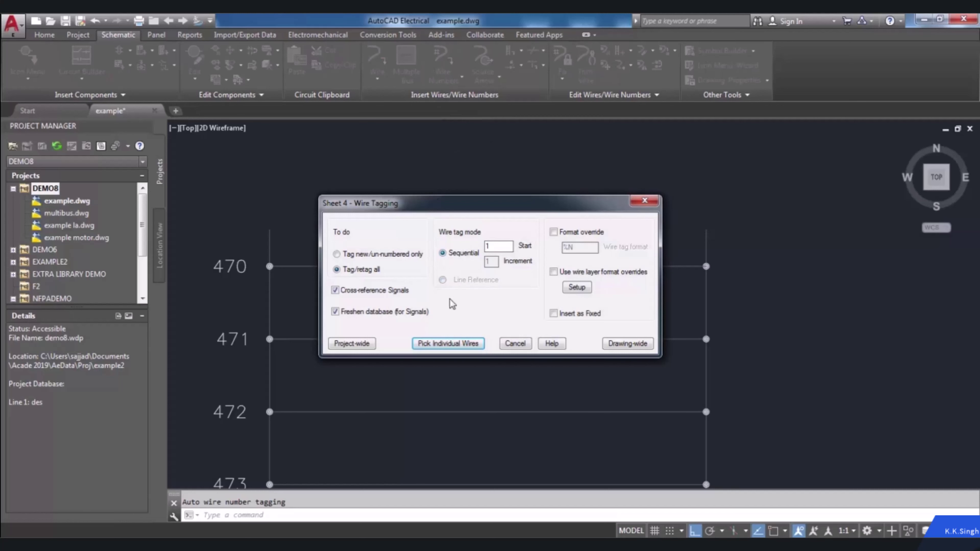
left_click(447, 343)
left_click(481, 265)
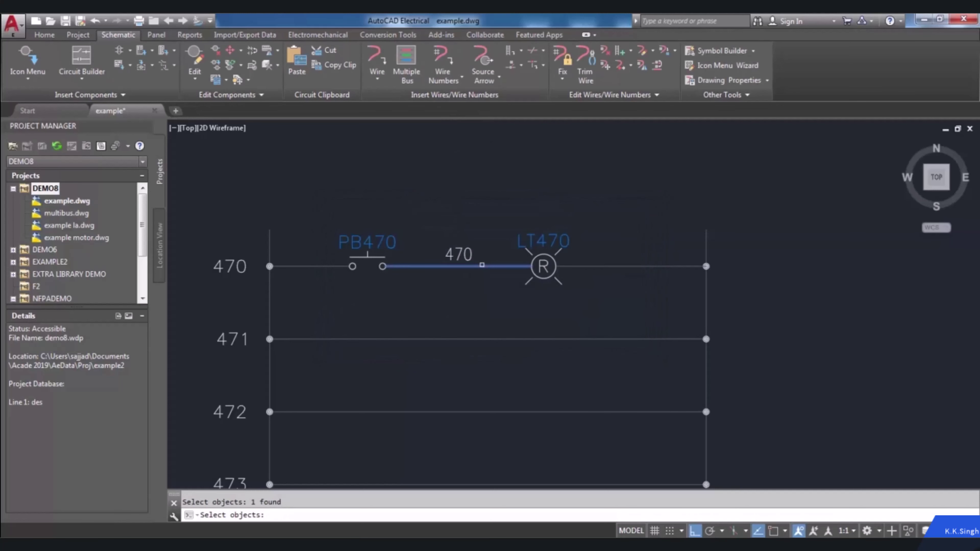
key("Return")
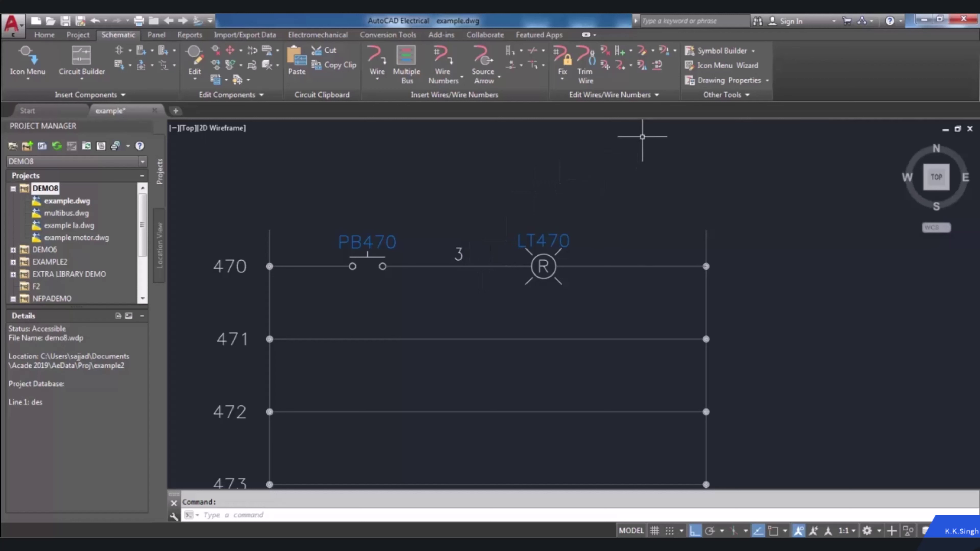
Add two in-line copies of wire number 3 on the wire, one near LT470 and one right of PB470
left_click(675, 52)
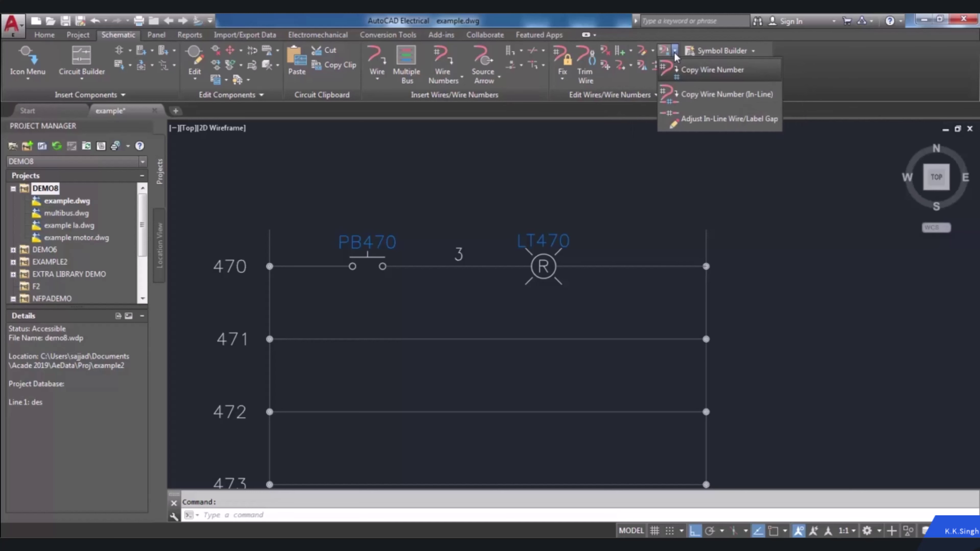
left_click(714, 94)
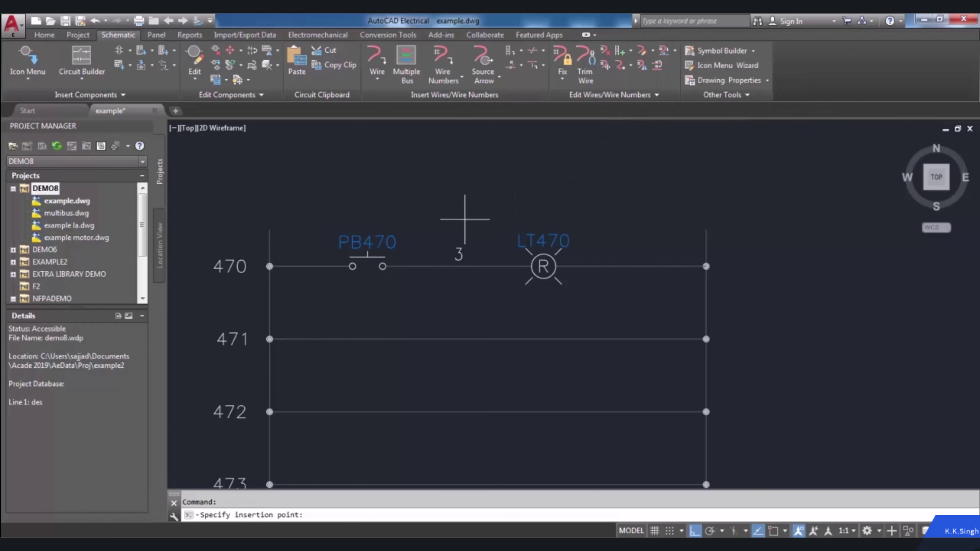
left_click(483, 266)
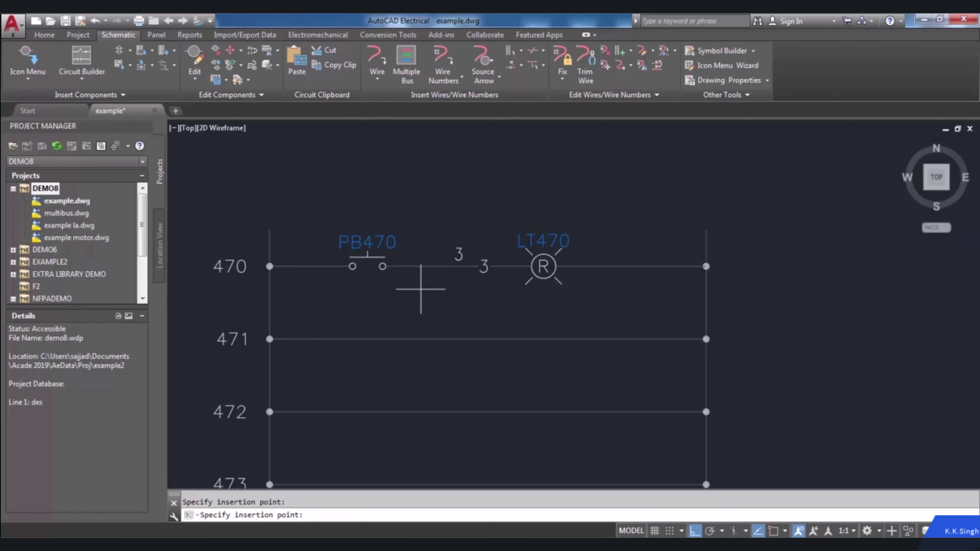
left_click(418, 266)
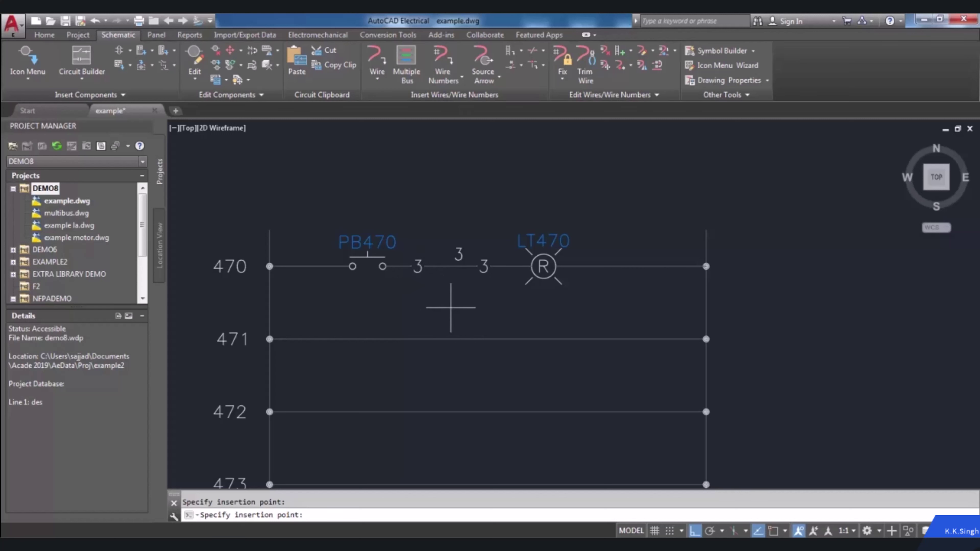
key("Escape")
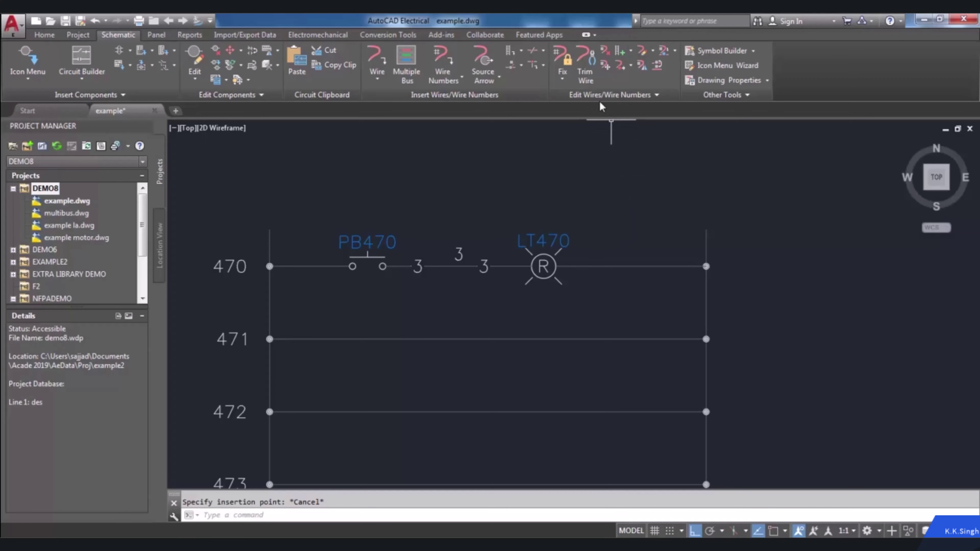
left_click(639, 66)
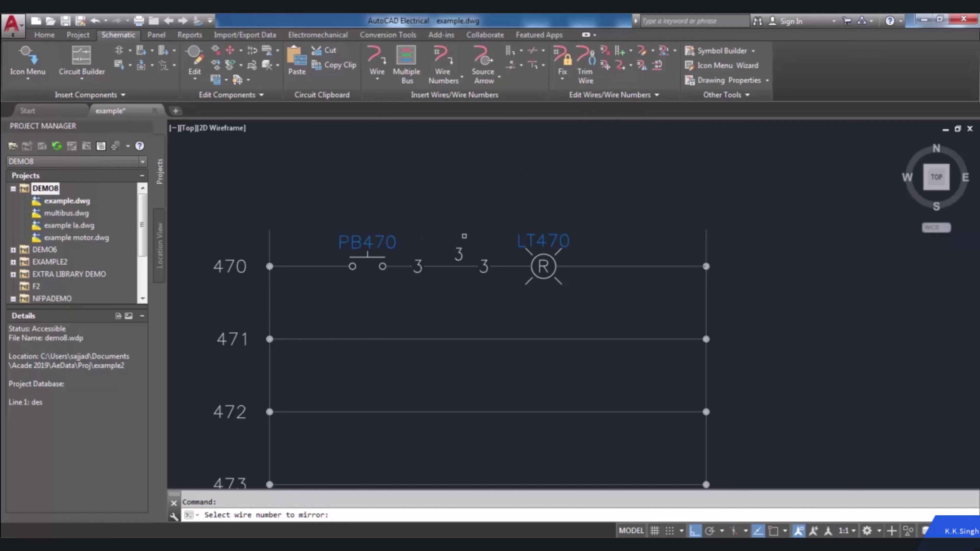
Mirror wire number 3 below its wire, then back above it
left_click(458, 253)
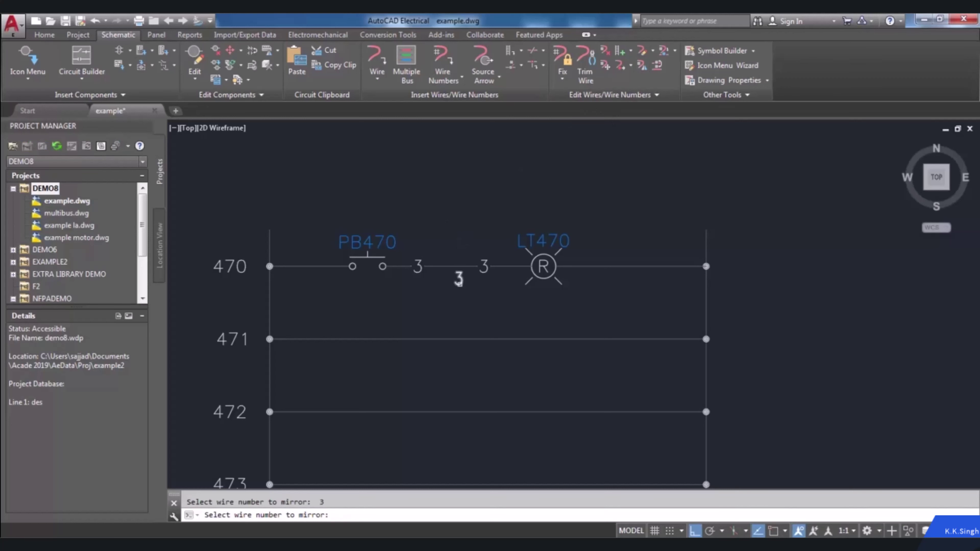
left_click(459, 278)
key("Return")
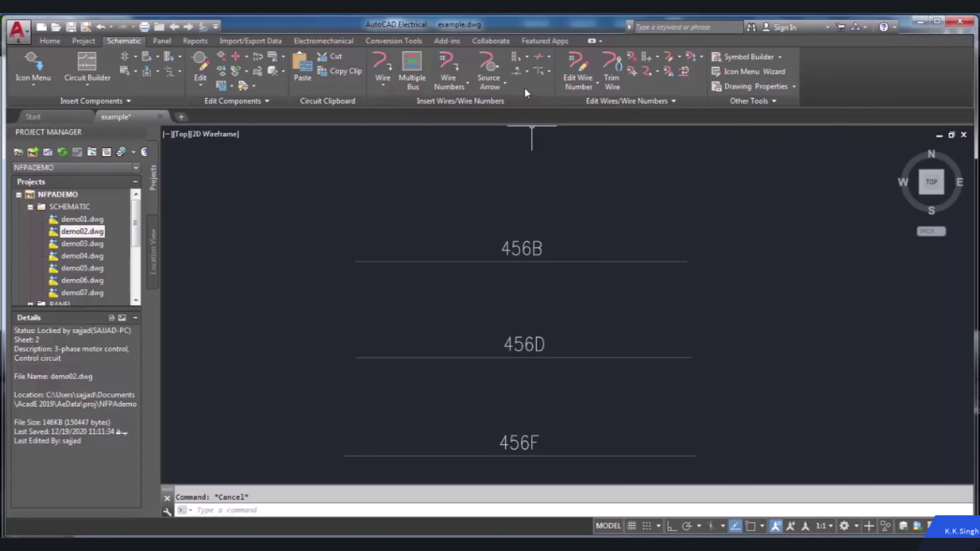
Auto-place a BLK_14AWG colour/gauge leader label below wire 456B
left_click(527, 71)
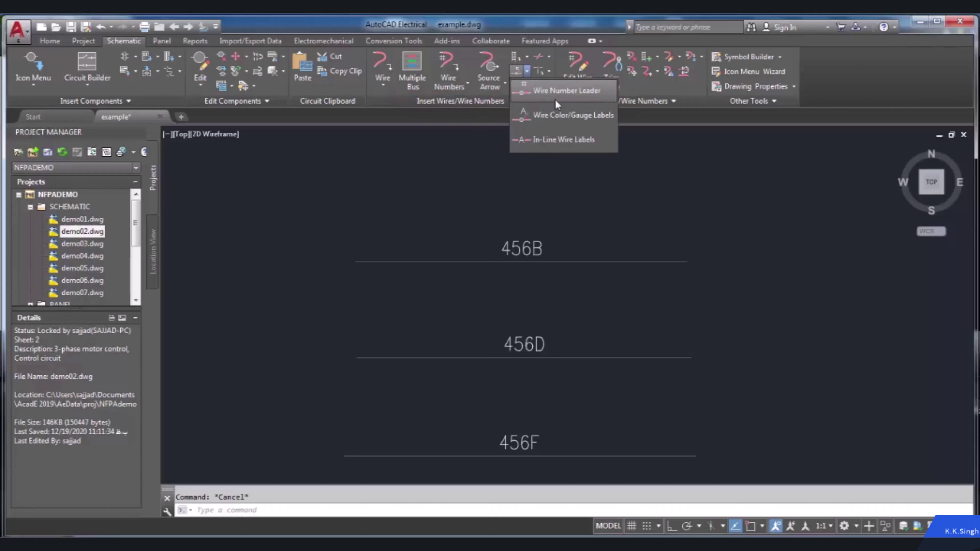
left_click(577, 117)
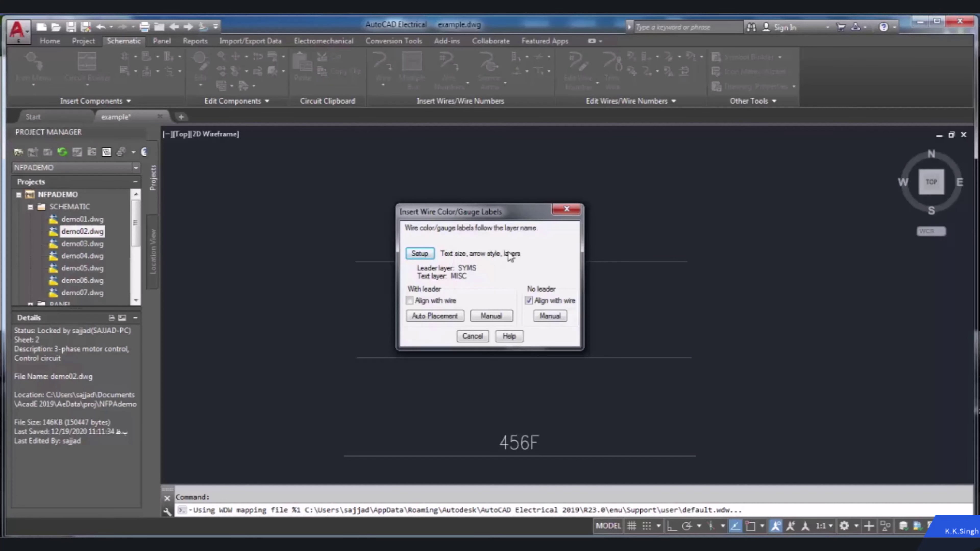
left_click(424, 255)
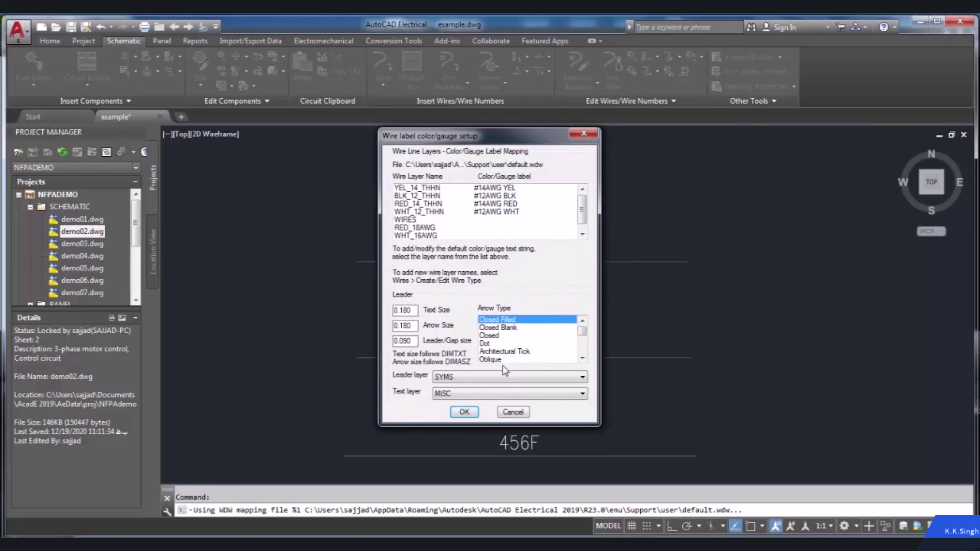
left_click(465, 412)
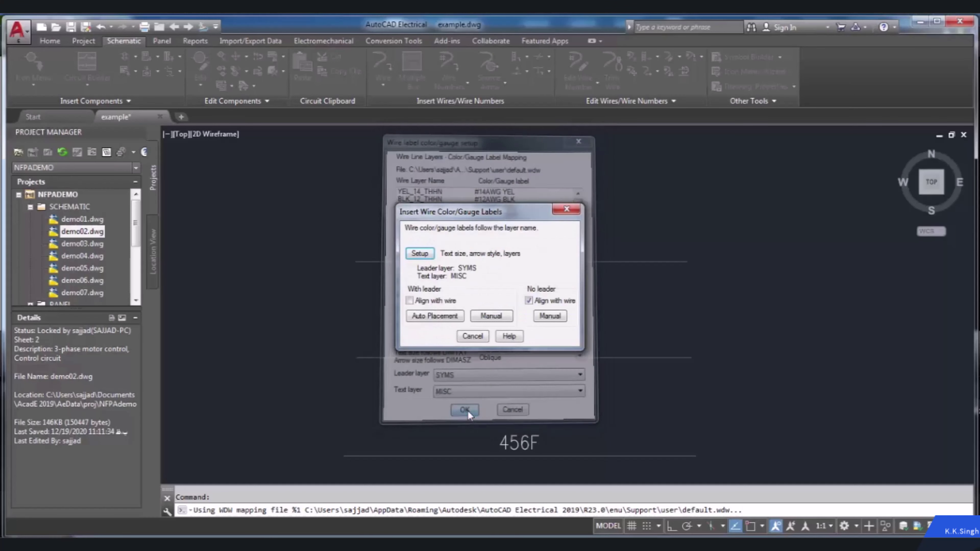
left_click(456, 317)
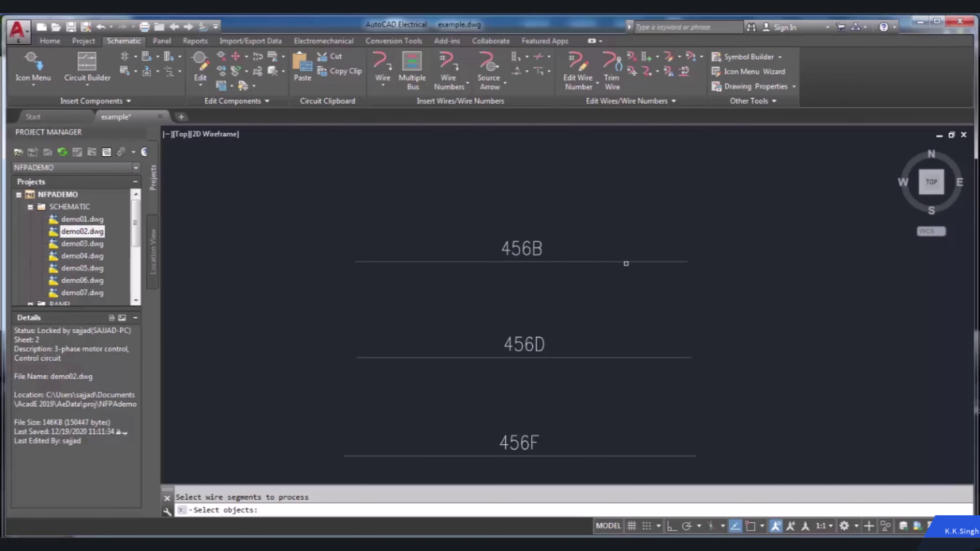
left_click(626, 262)
key("Return")
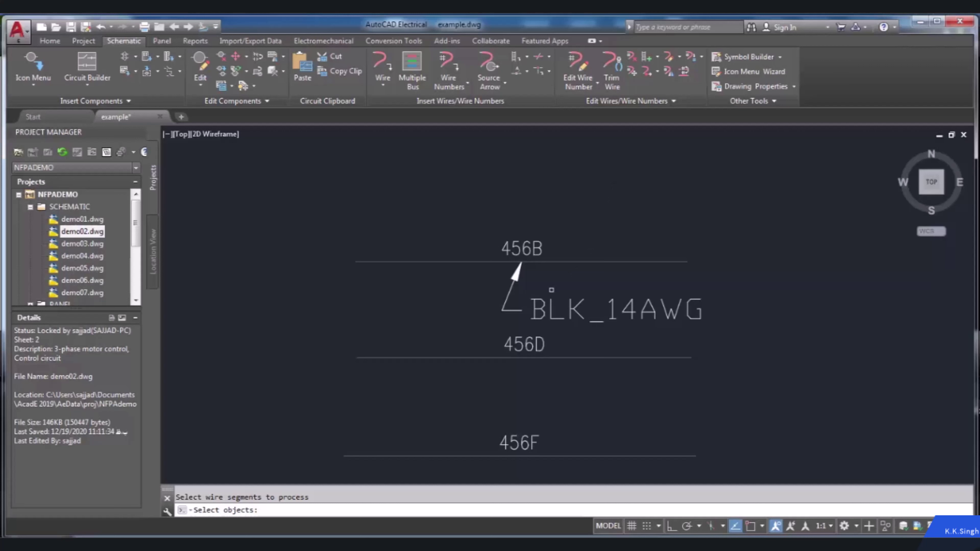
key("Escape")
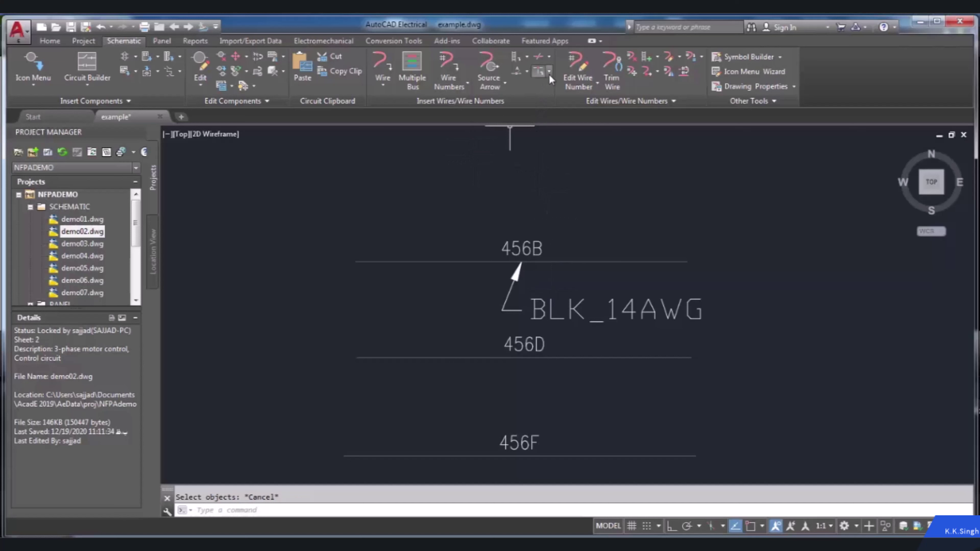
Manually place a BLK_14AWG leader label on wire 456F, leader bending up and right
left_click(526, 72)
left_click(542, 114)
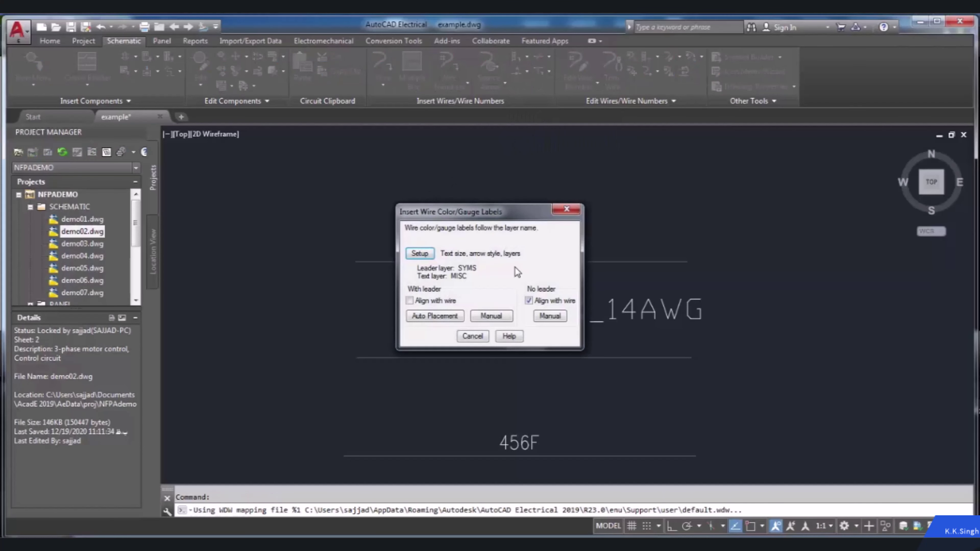
left_click(492, 316)
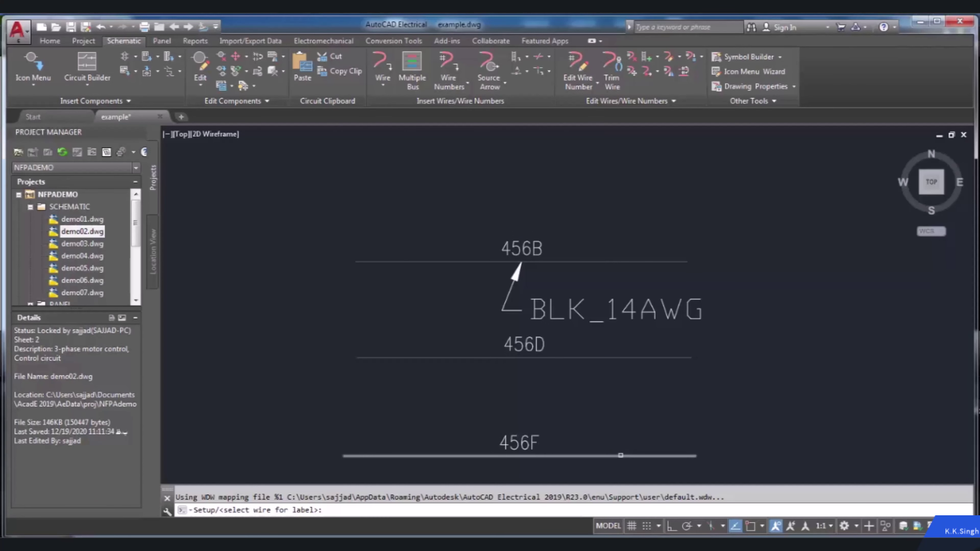
left_click(620, 455)
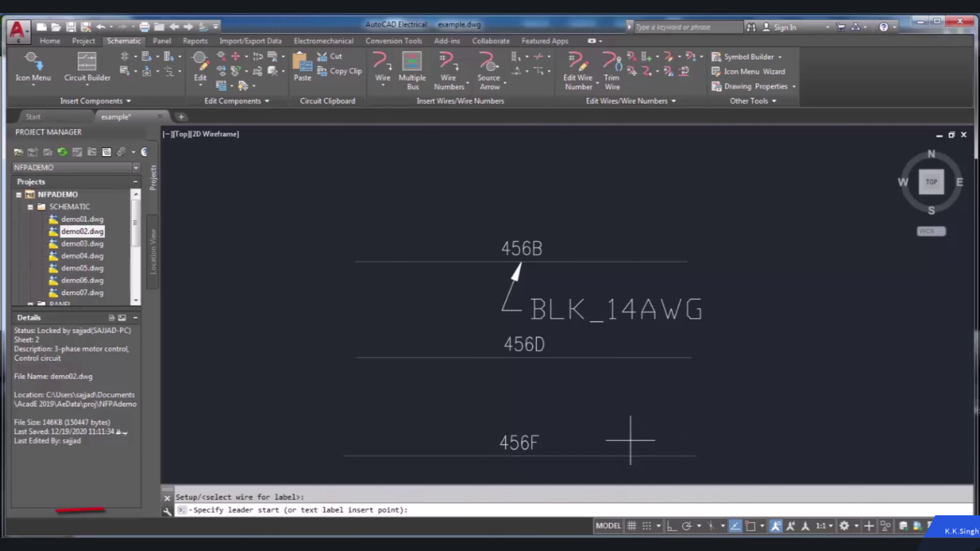
left_click(620, 445)
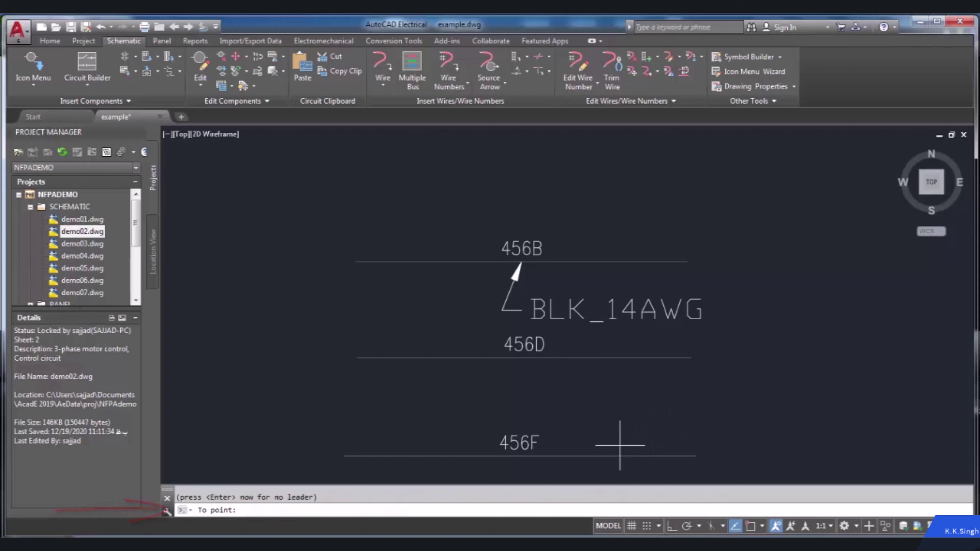
left_click(667, 392)
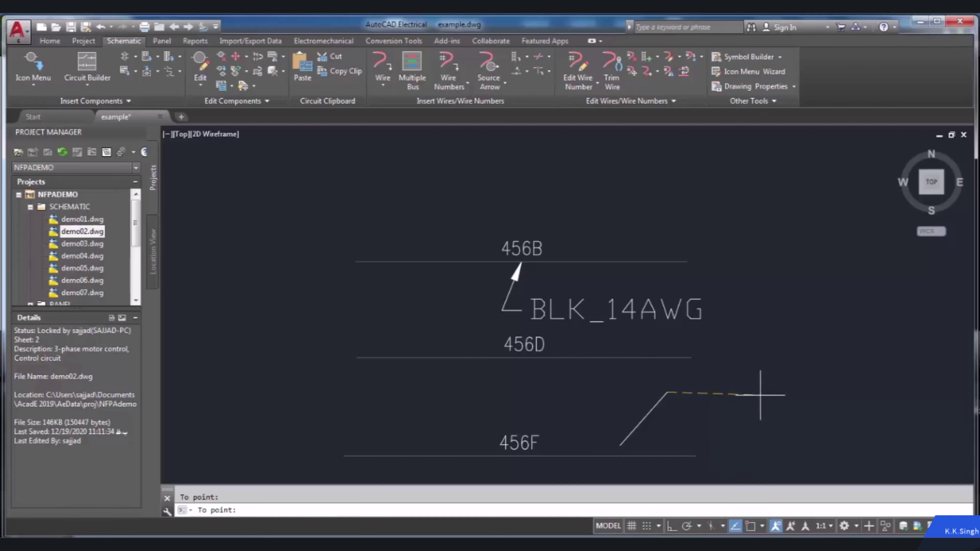
left_click(767, 392)
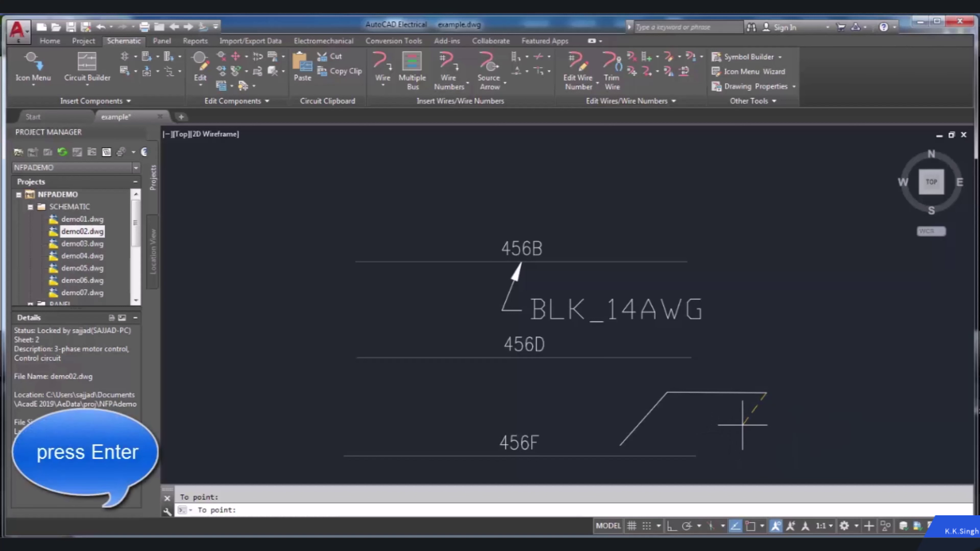
key("Return")
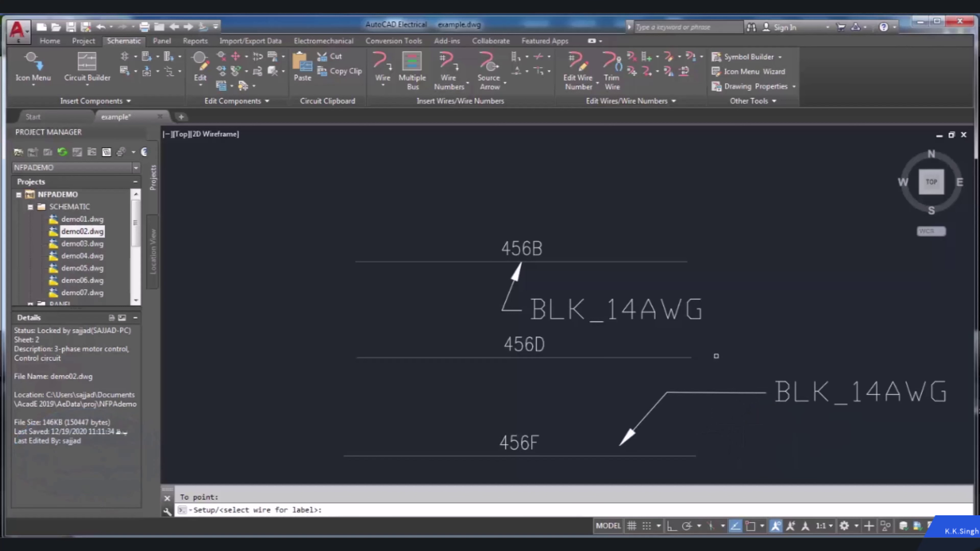
scroll(716, 356, "down", 4)
scroll(748, 378, "up", 4)
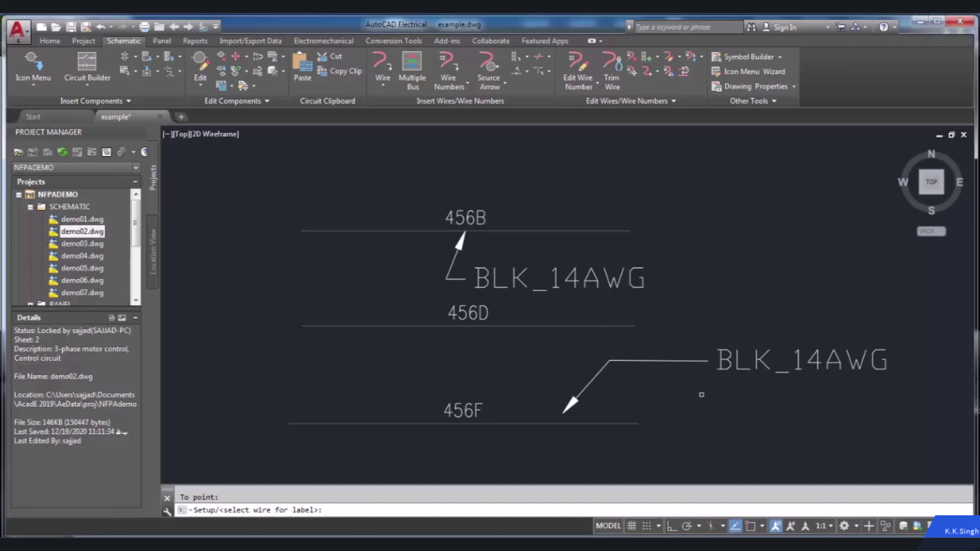
key("Escape")
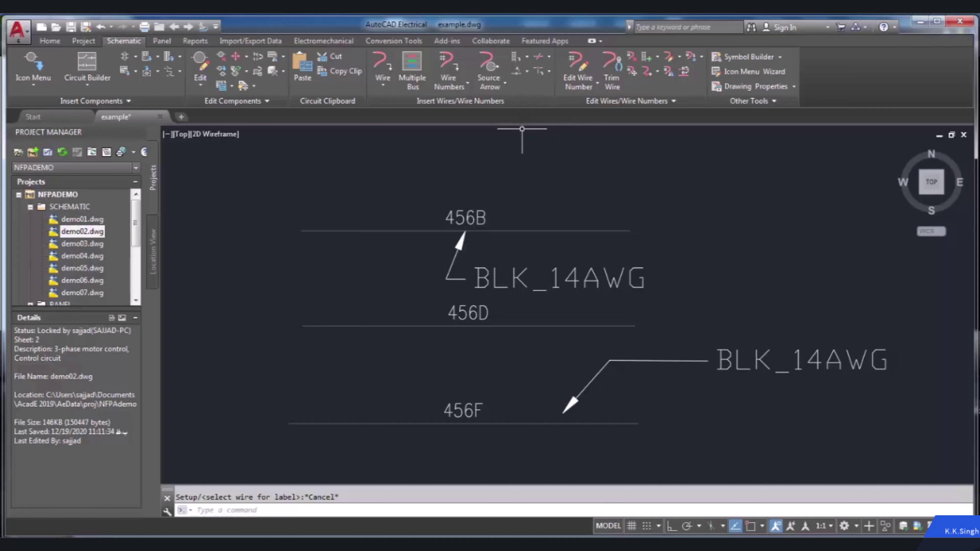
Insert the Red inline label symbol, without a leader, on the left end of wire 456F
left_click(526, 71)
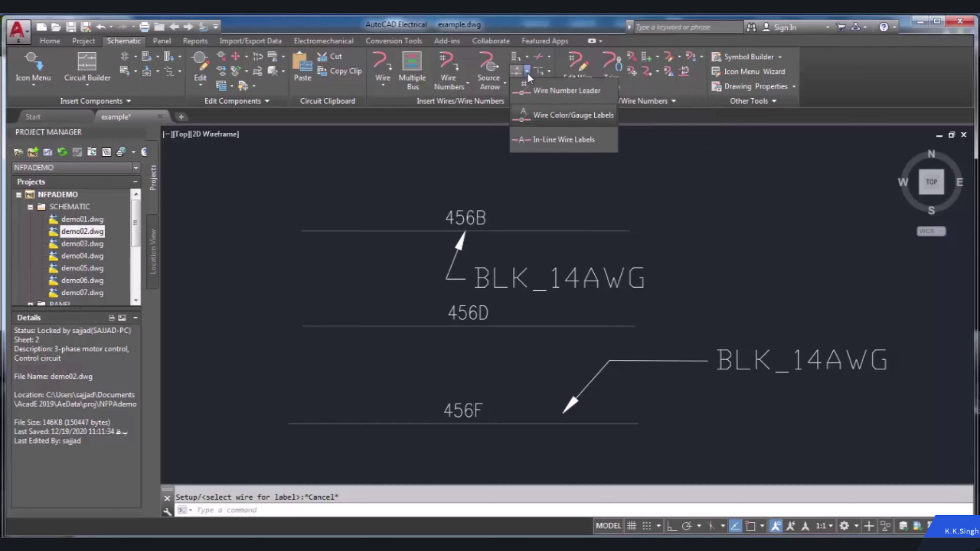
left_click(561, 139)
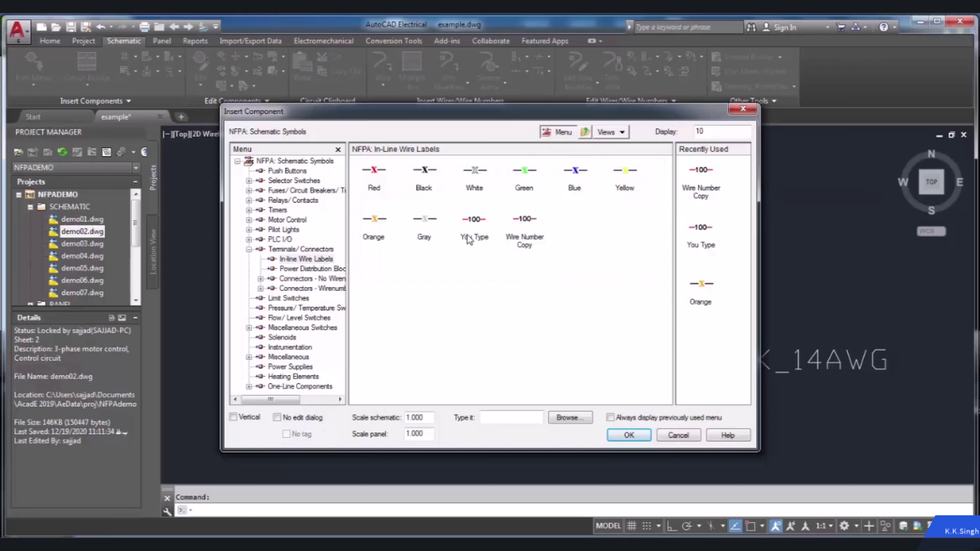
left_click(379, 228)
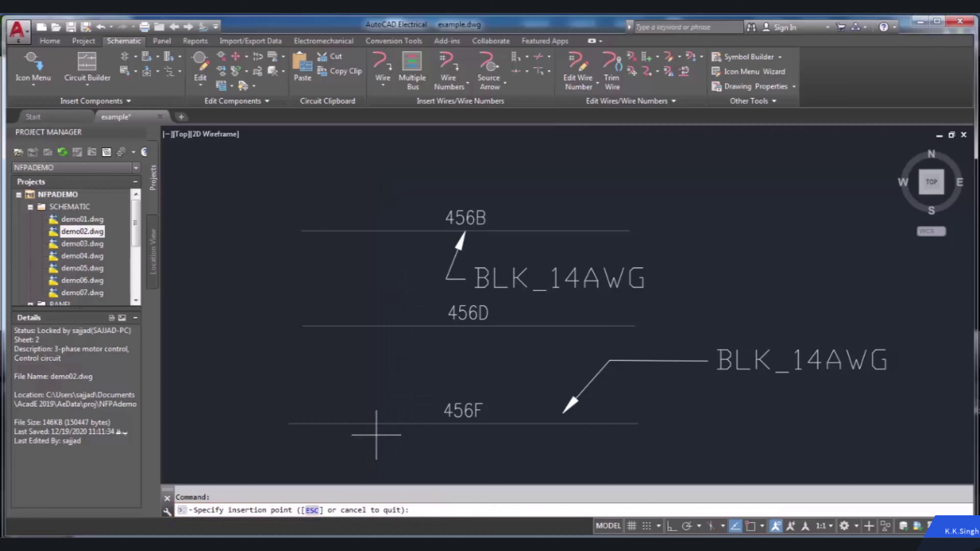
left_click(395, 423)
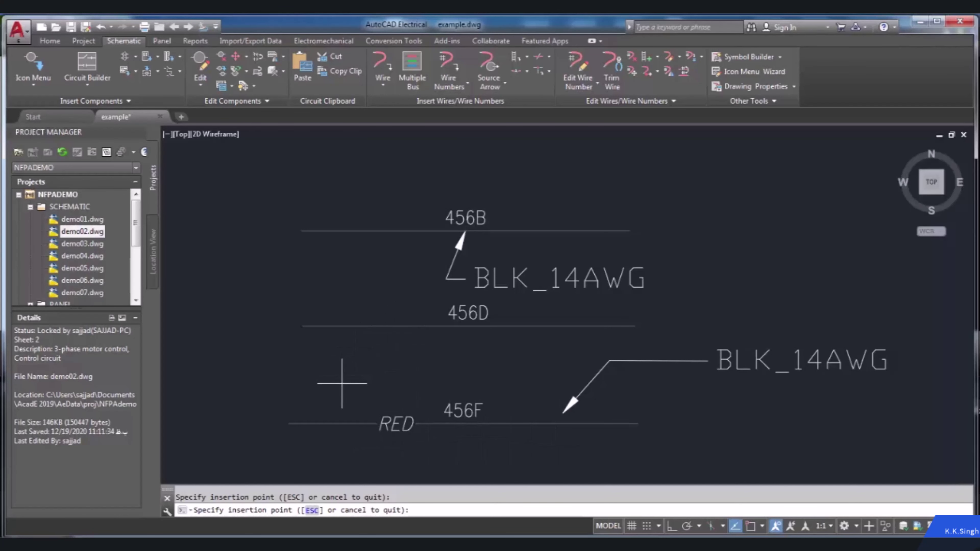
key("Escape")
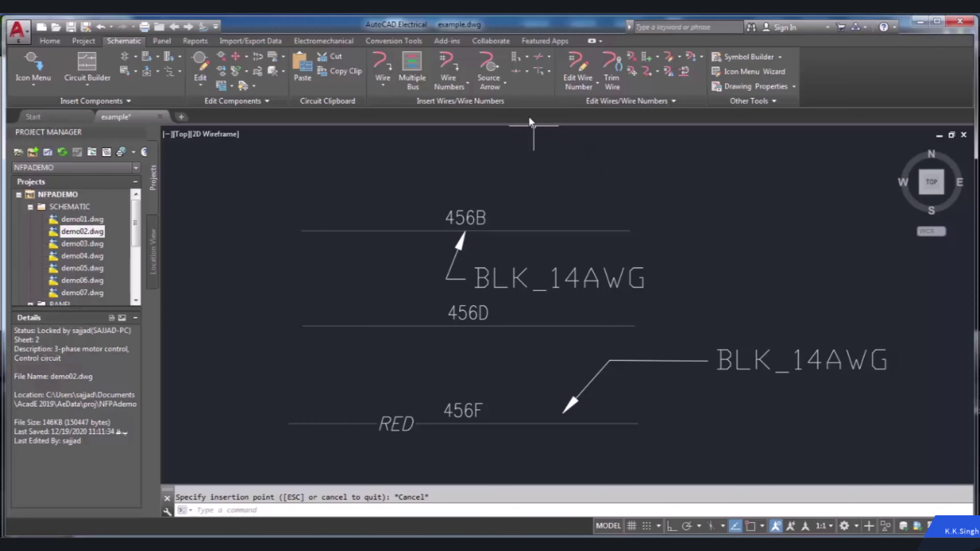
Insert an inline Wire Number Copy label reading 456D on the left part of that wire
left_click(527, 71)
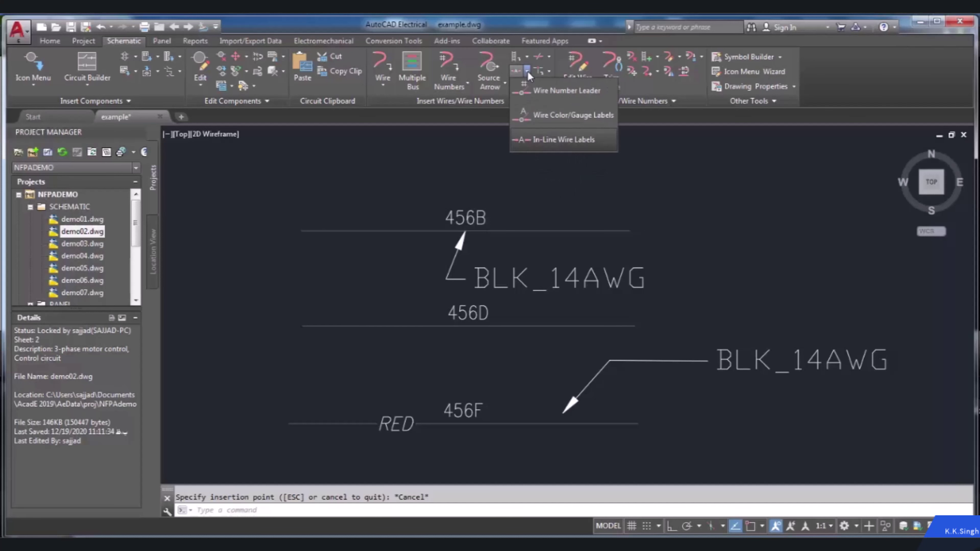
left_click(545, 134)
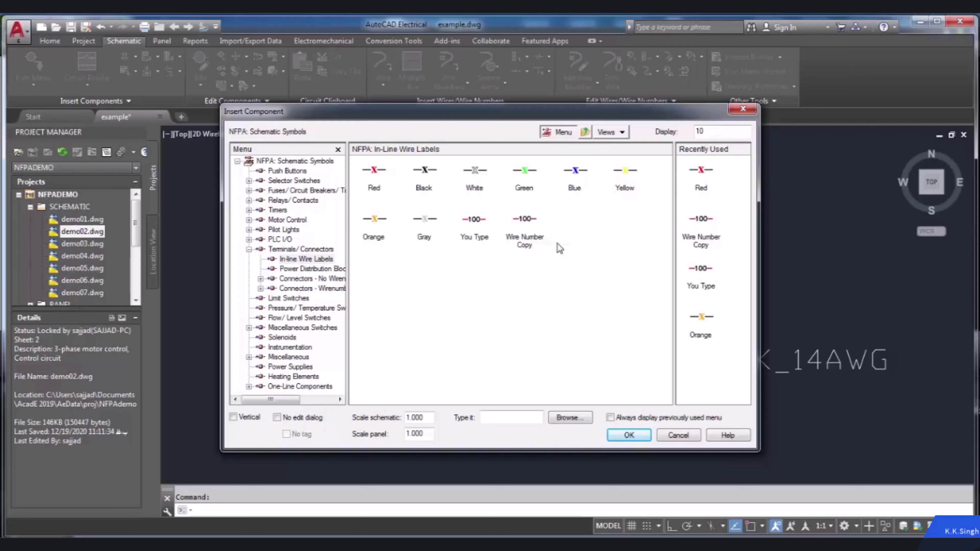
left_click(539, 244)
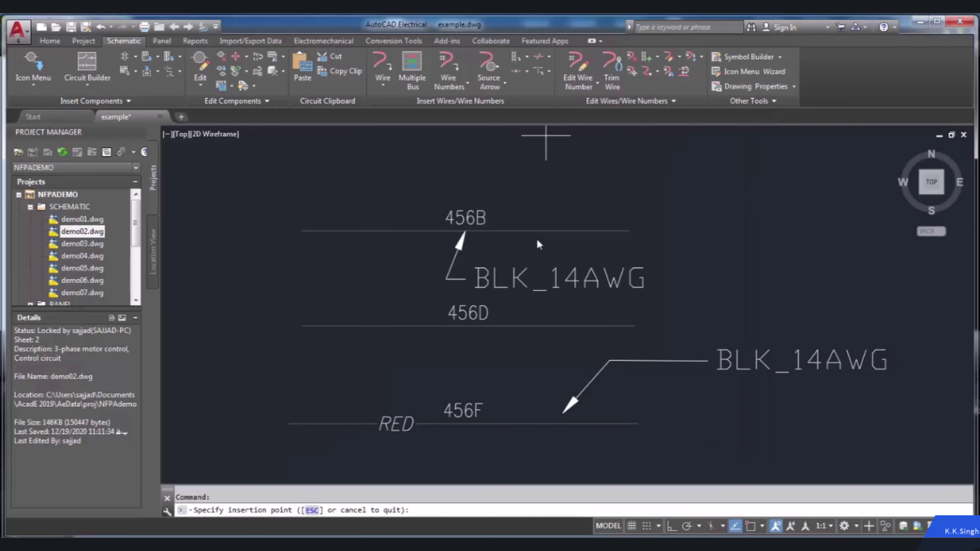
left_click(398, 326)
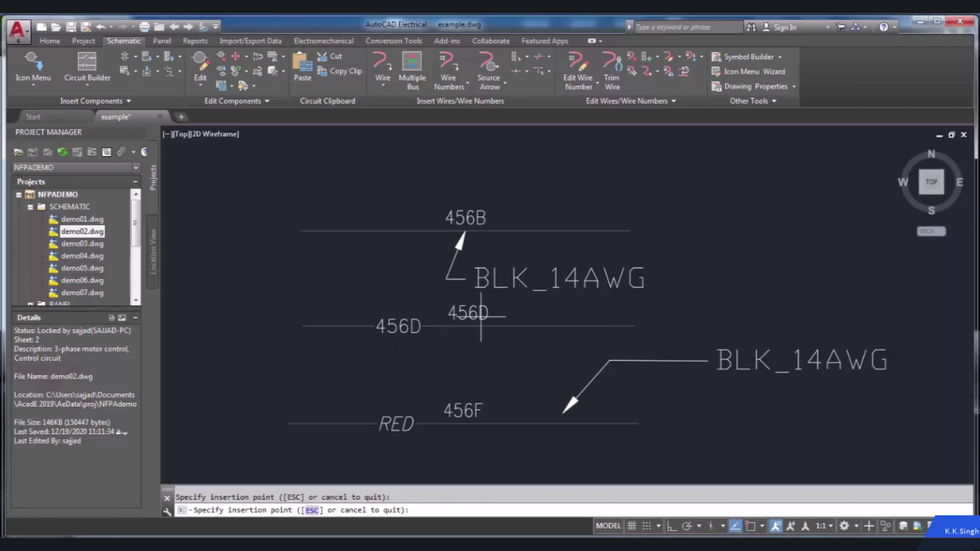